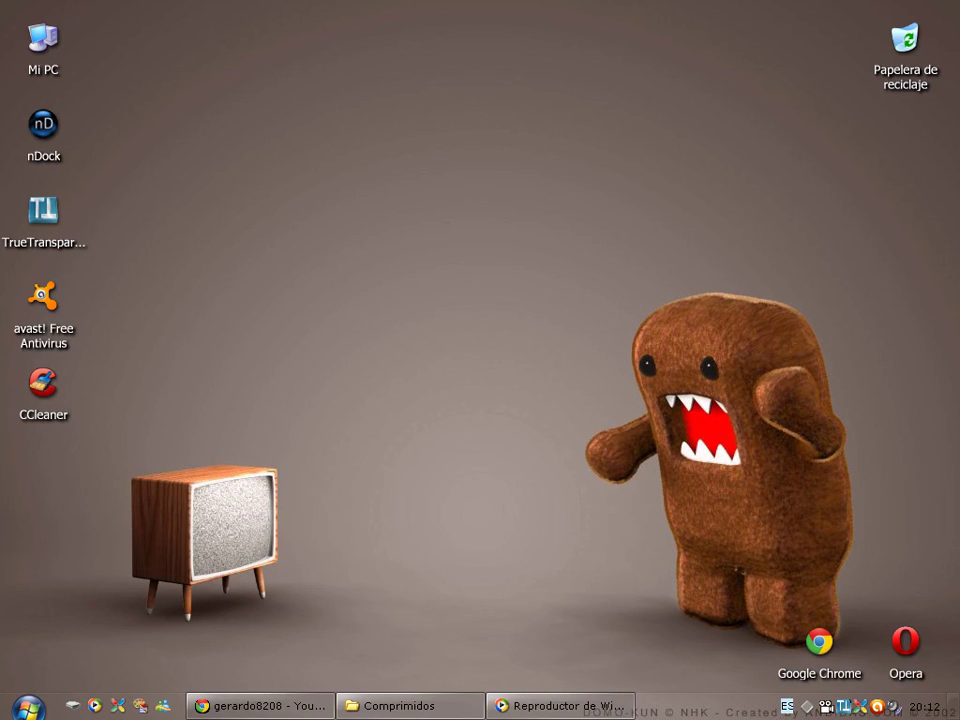
left_click(28, 706)
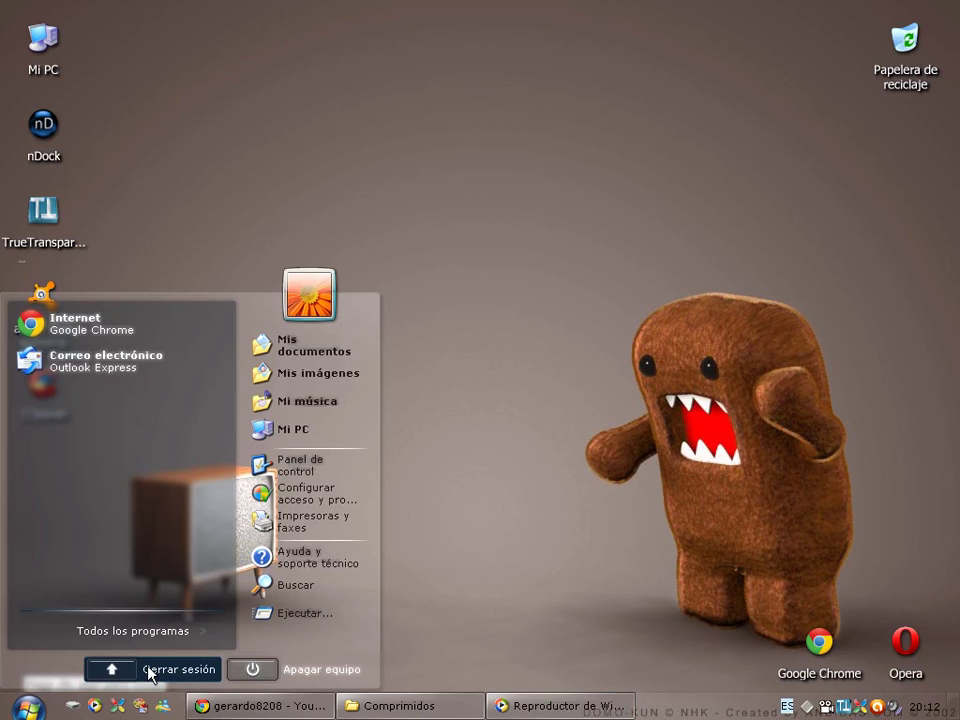
left_click(306, 438)
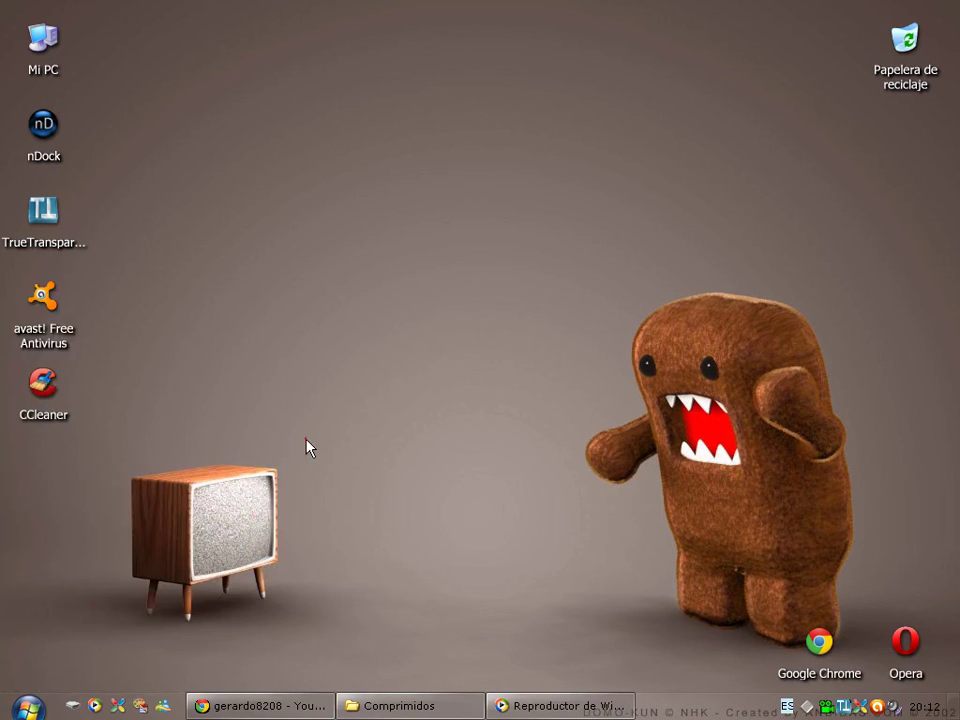
left_click_drag(315, 437, 108, 631)
left_click_drag(300, 453, 114, 636)
left_click_drag(157, 595, 304, 476)
- Open the Widows Blind 6 FULL By POKOXEMO archive from the Comprimidos folder and place the Widows Blind 6 desktop archive beside Mi PC
left_click(395, 706)
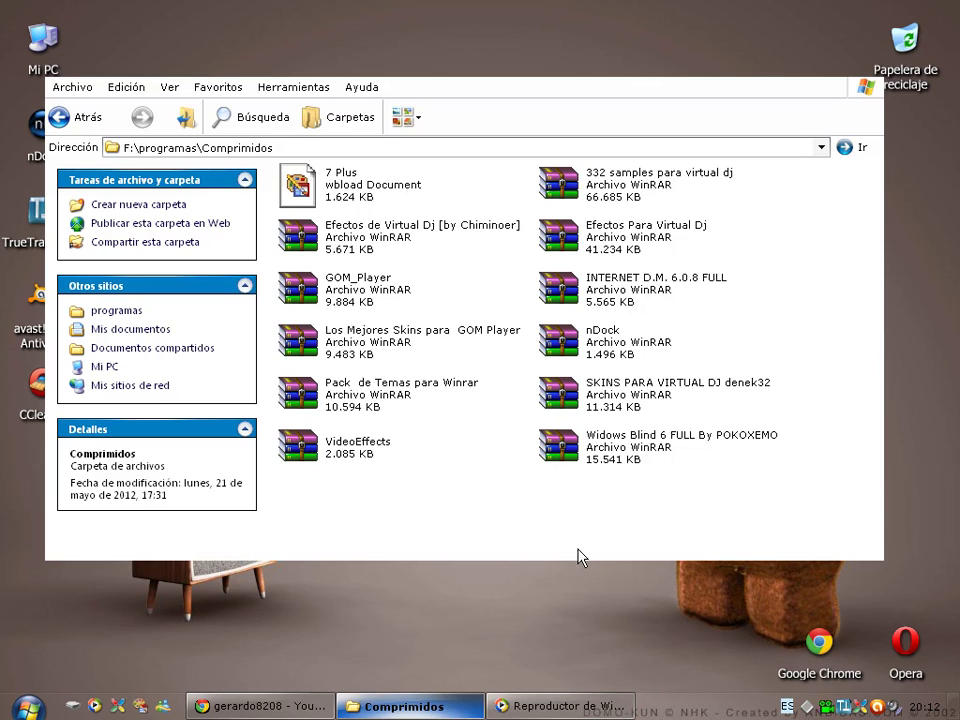
double_click(590, 445)
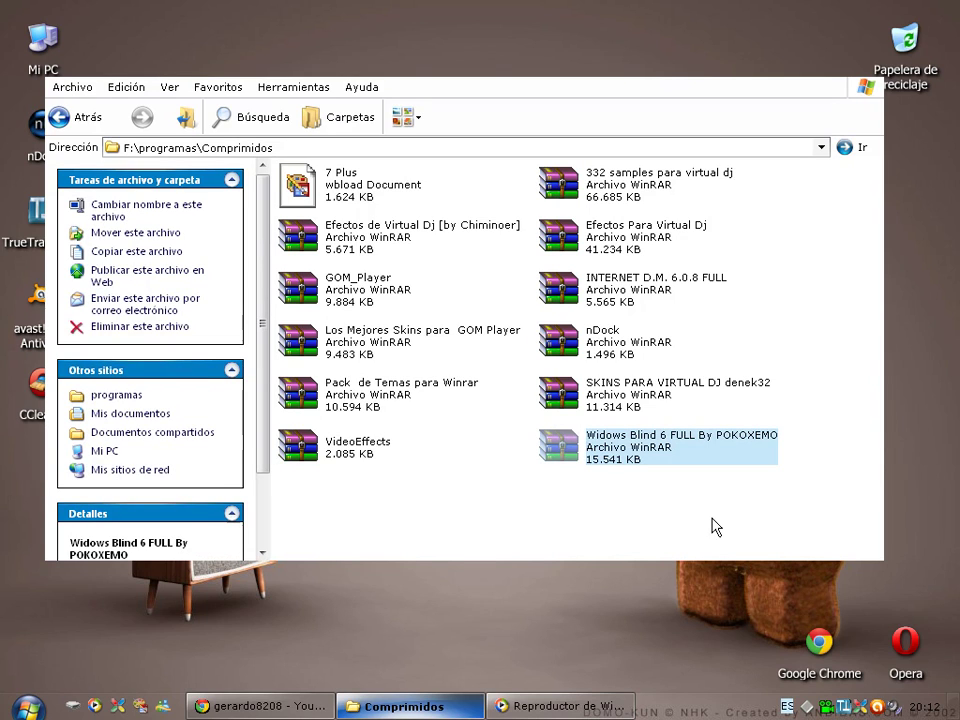
key("Return")
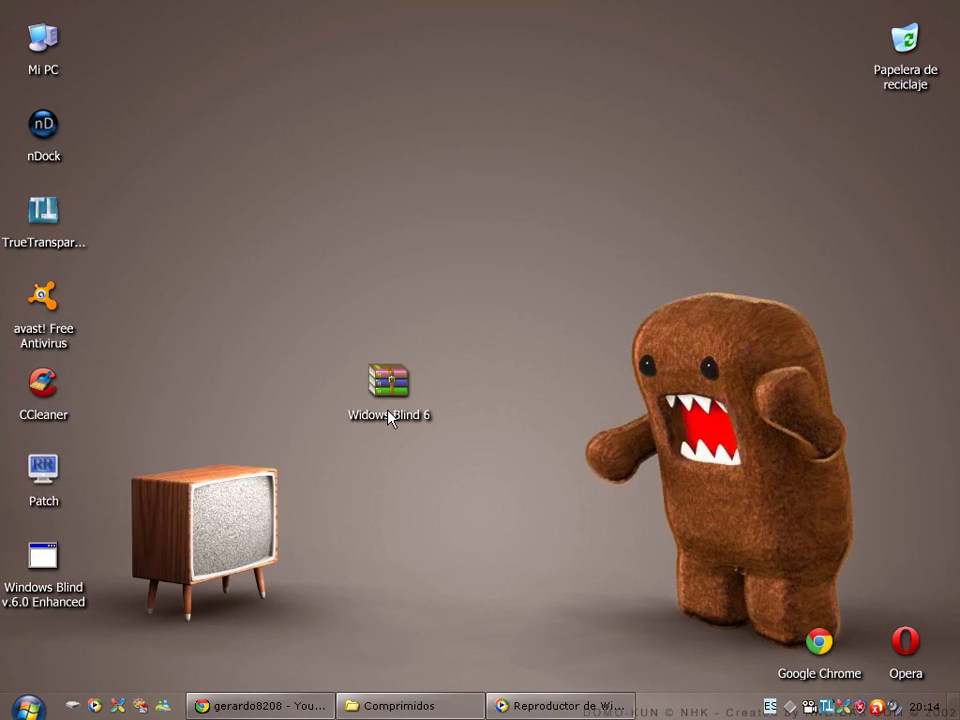
left_click_drag(388, 411, 137, 65)
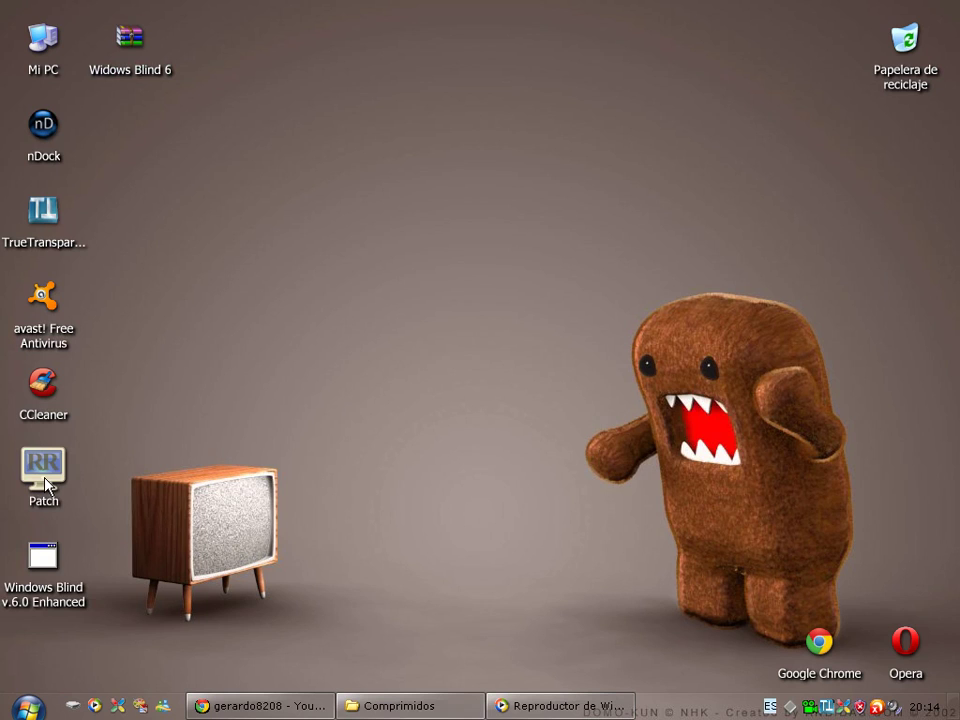
left_click_drag(45, 484, 304, 305)
left_click_drag(457, 216, 359, 276)
left_click_drag(433, 204, 365, 256)
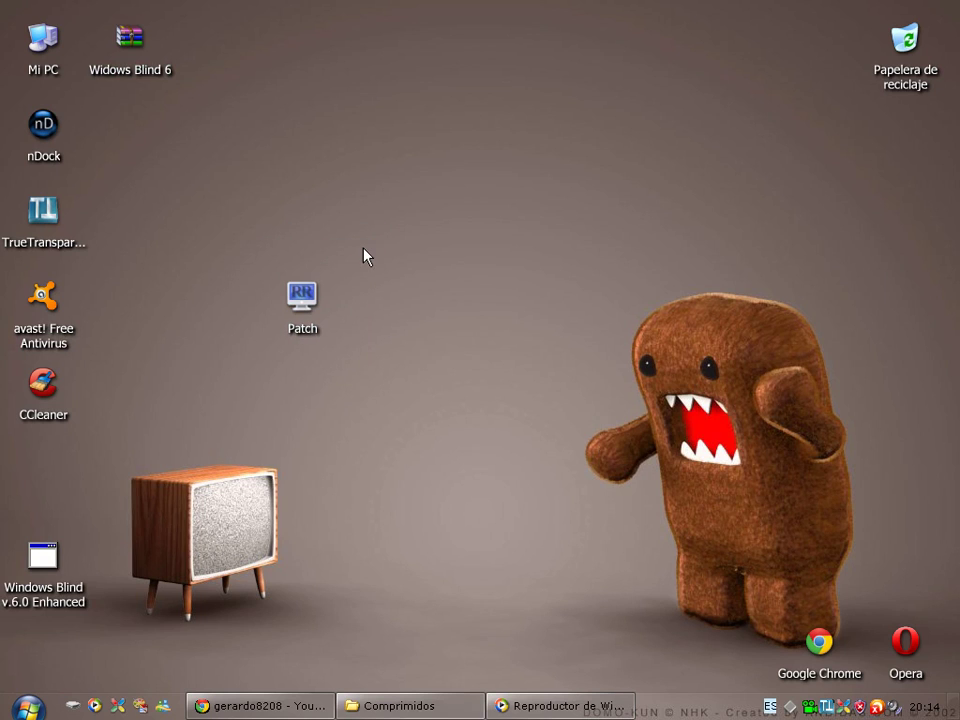
left_click_drag(258, 360, 355, 270)
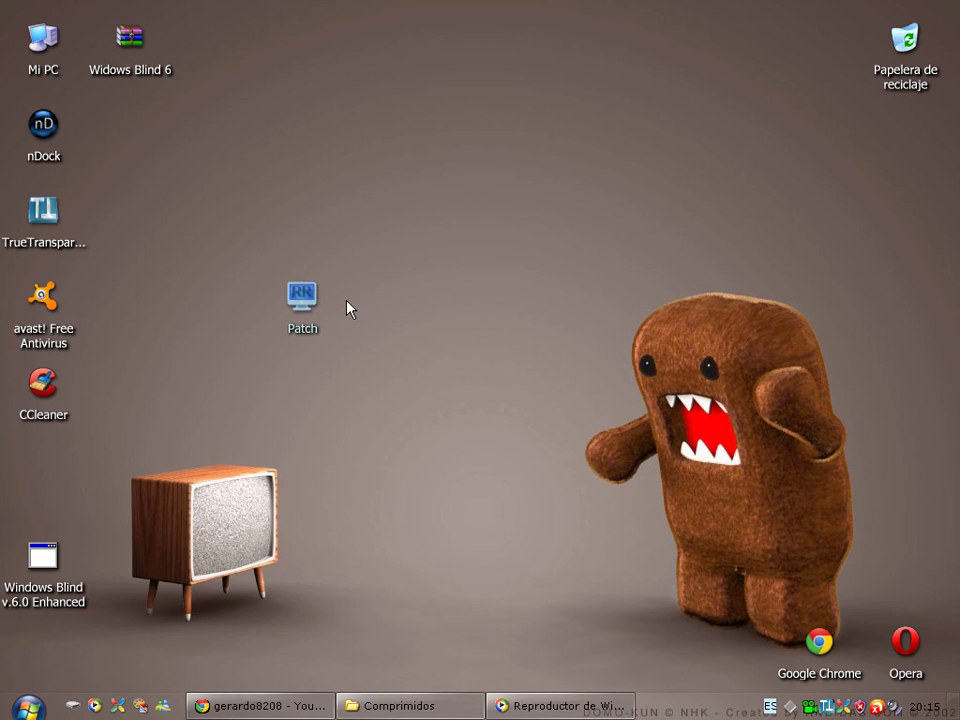
left_click_drag(310, 297, 38, 508)
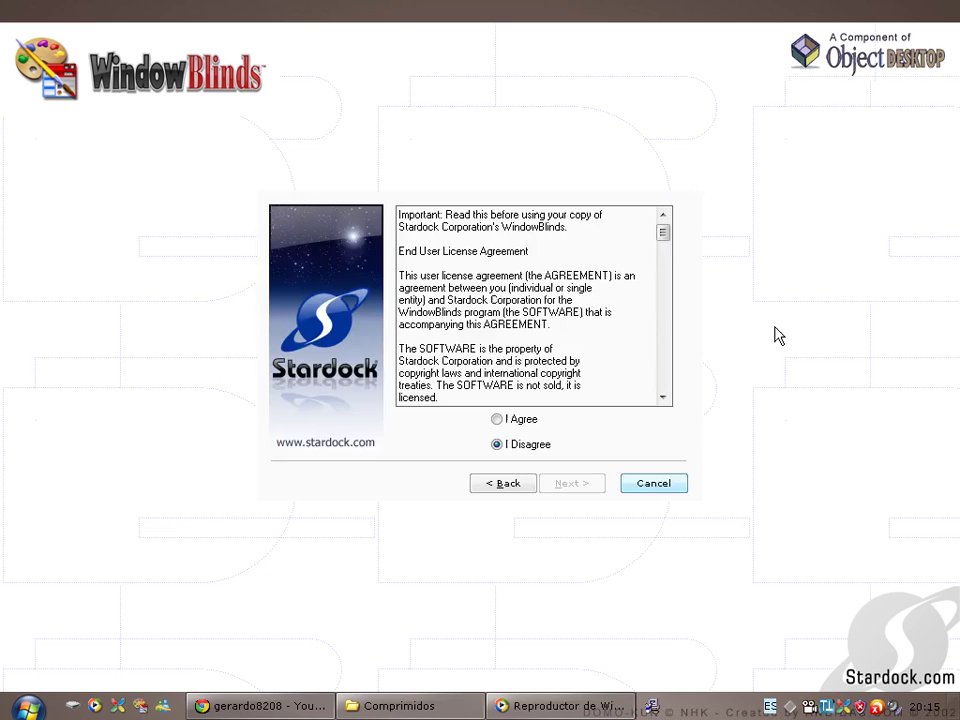
- Accept the WindowBlinds licence agreement and start installing into the default destination folder, cancelling the setup during file copying
left_click(497, 419)
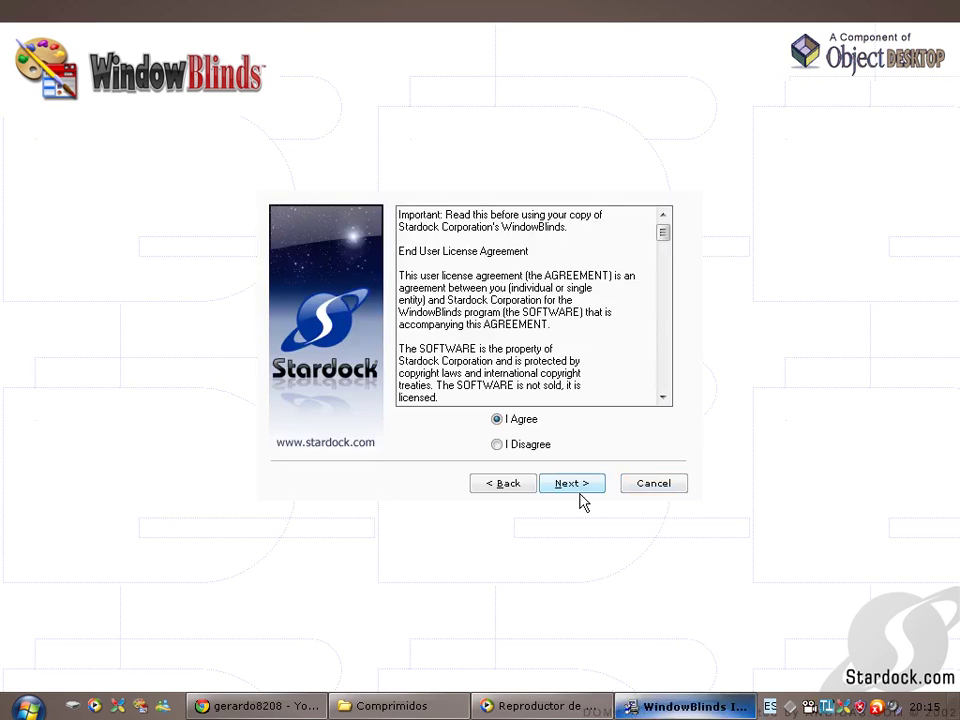
left_click(581, 490)
key("Return")
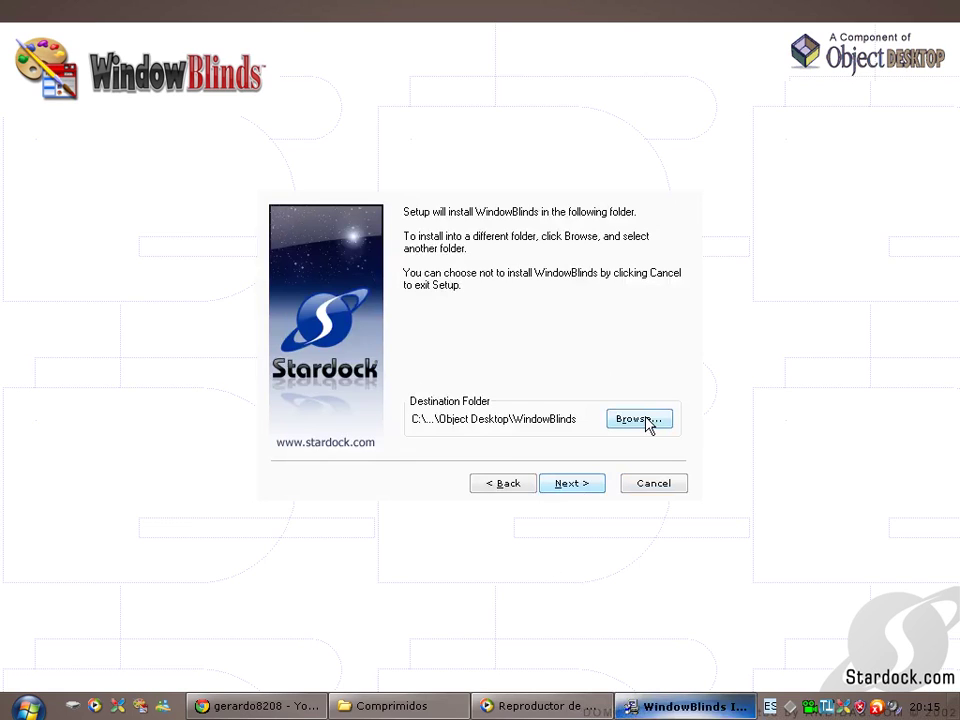
left_click(570, 486)
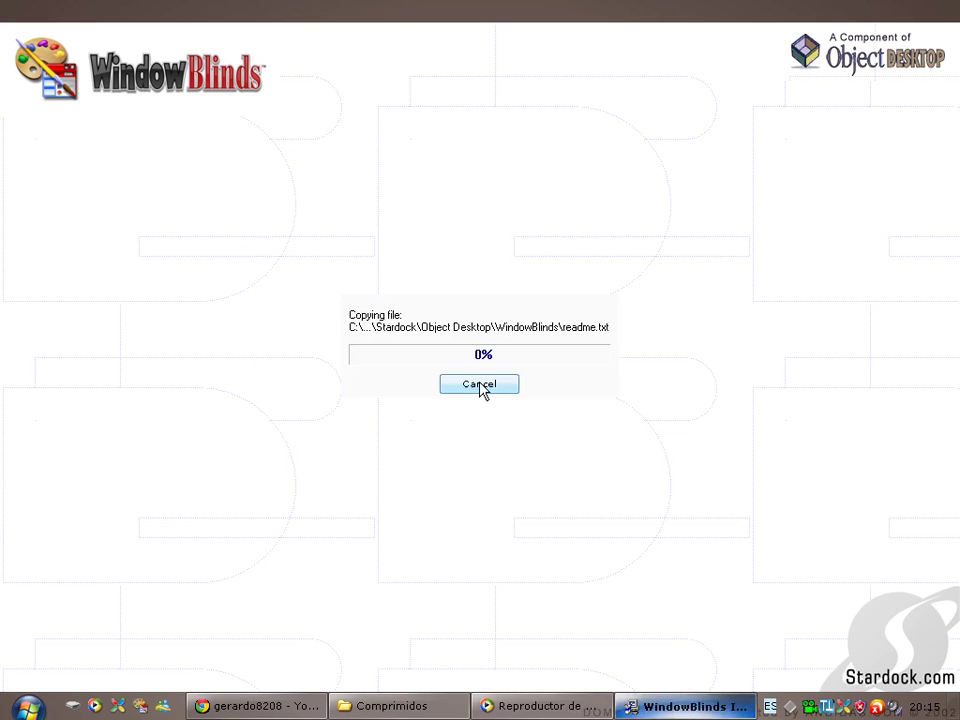
left_click(480, 385)
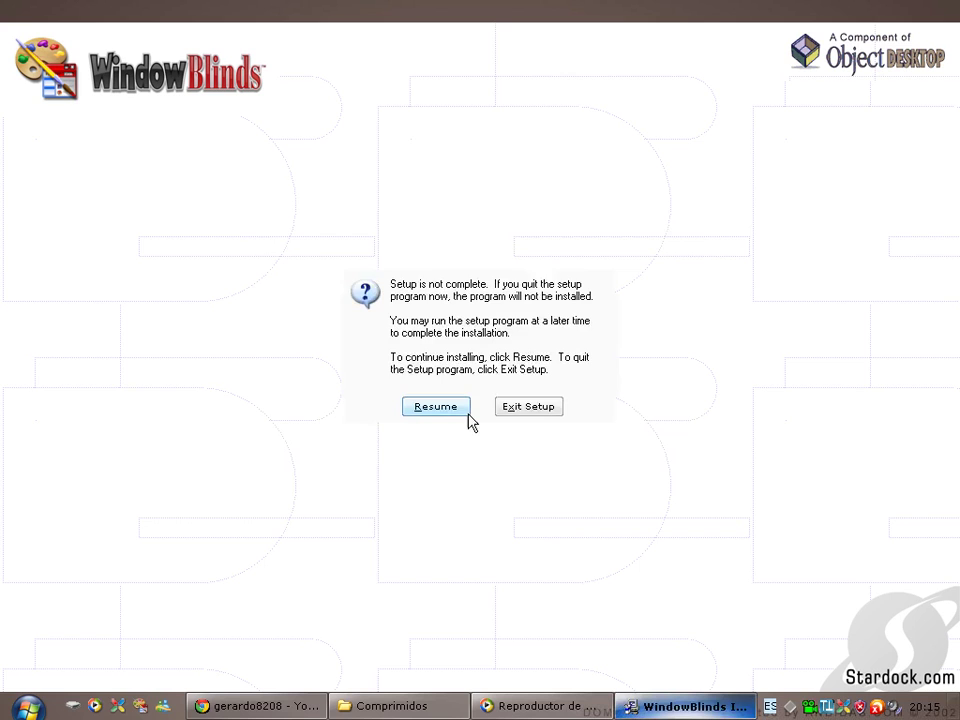
left_click(462, 408)
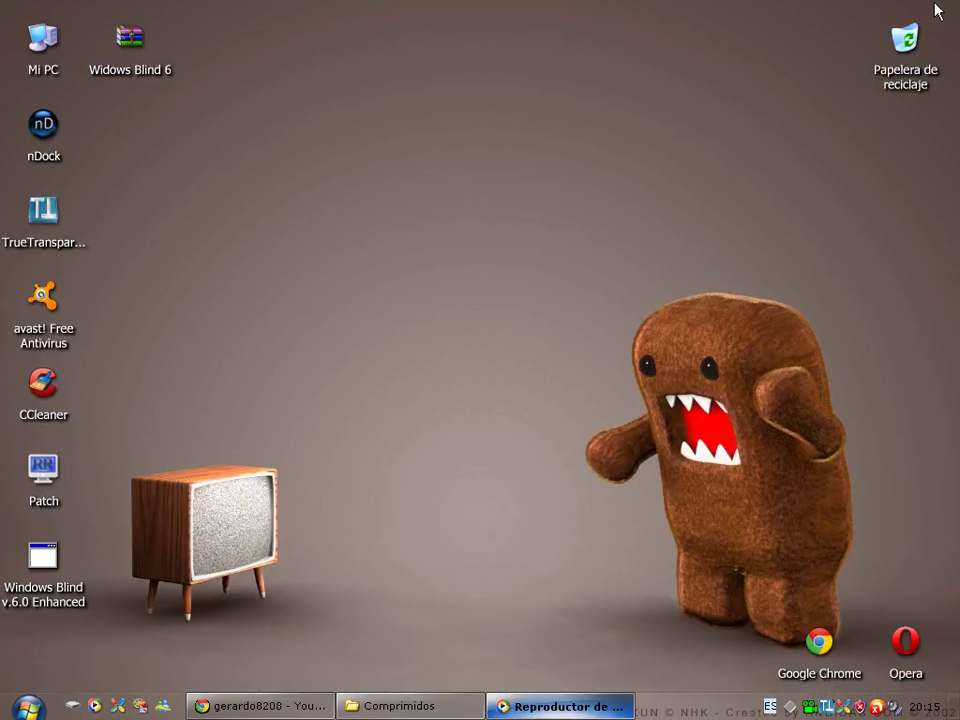
left_click_drag(270, 253, 745, 500)
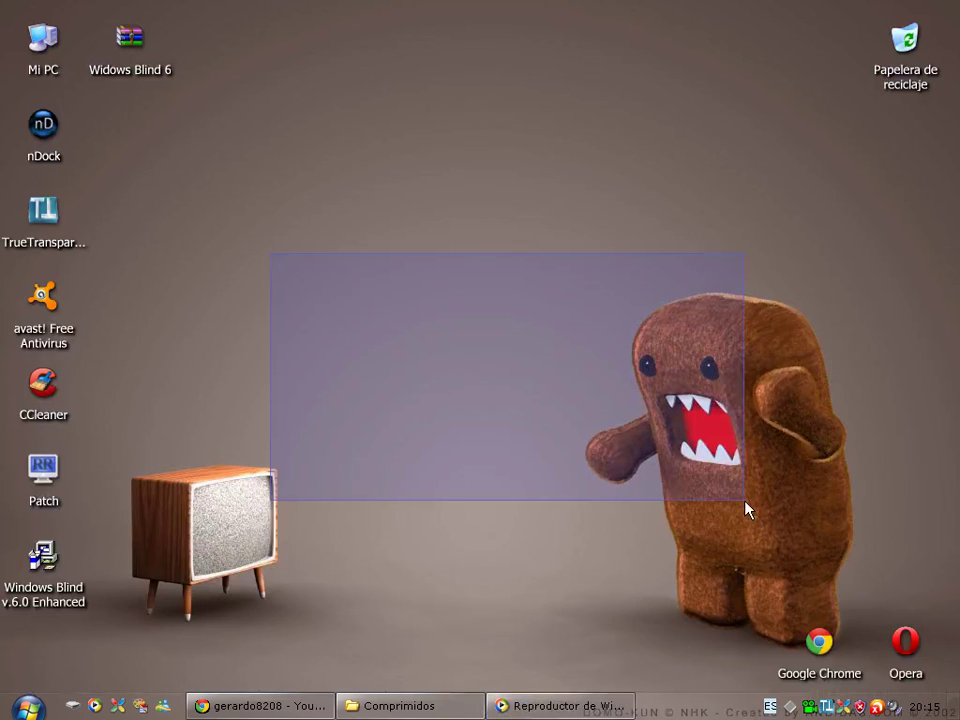
left_click_drag(745, 501, 745, 501)
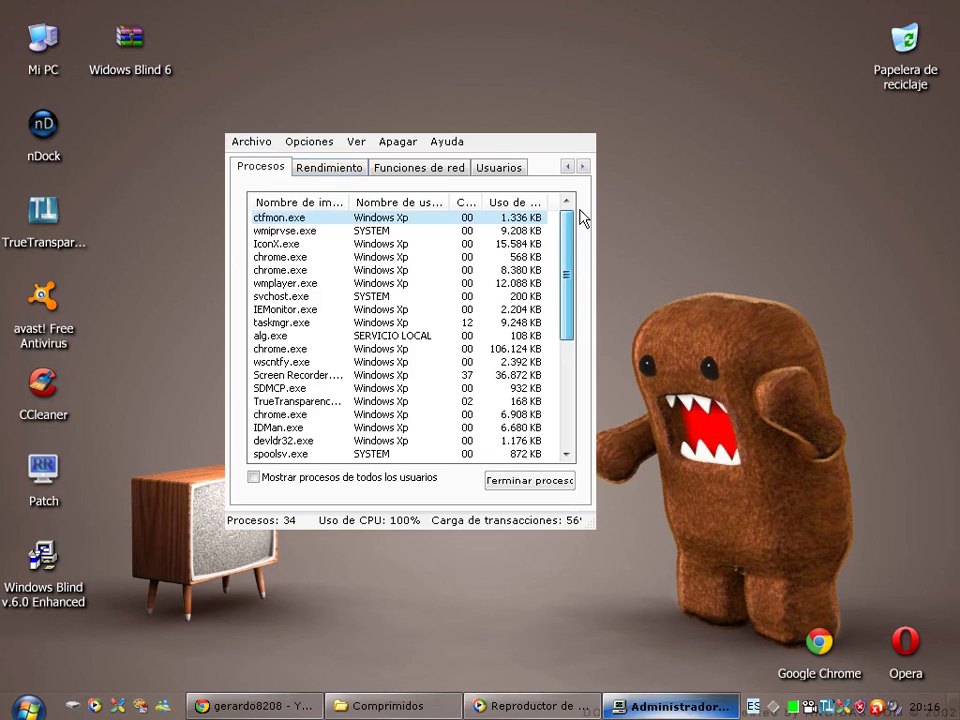
- Open Bloc de notas (Notepad) and write WIBINST.EXE in the blank document
key("super")
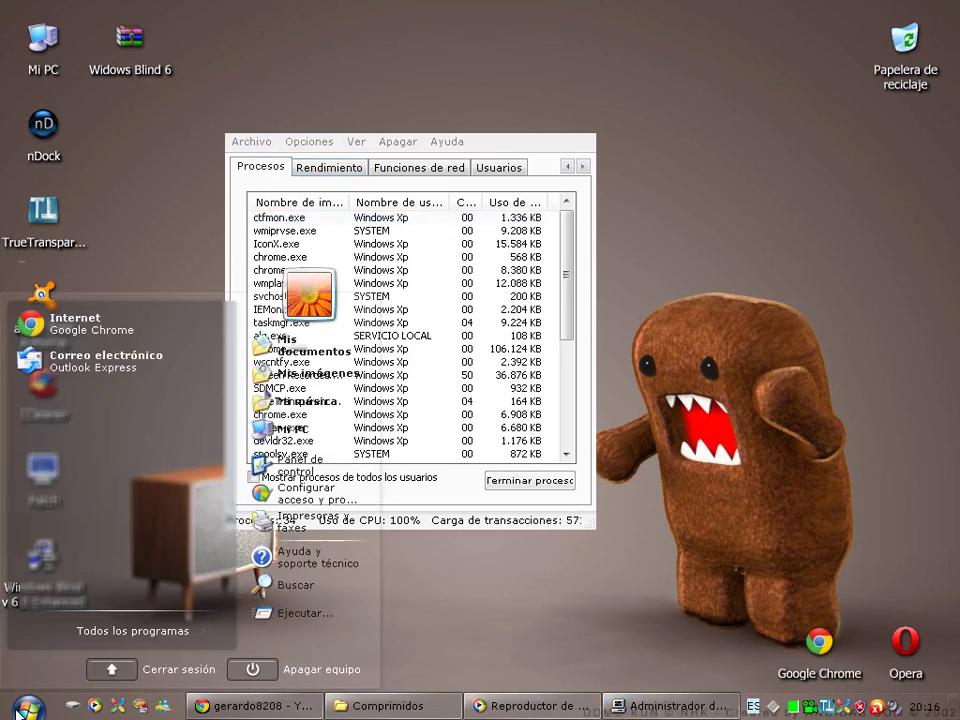
left_click(133, 631)
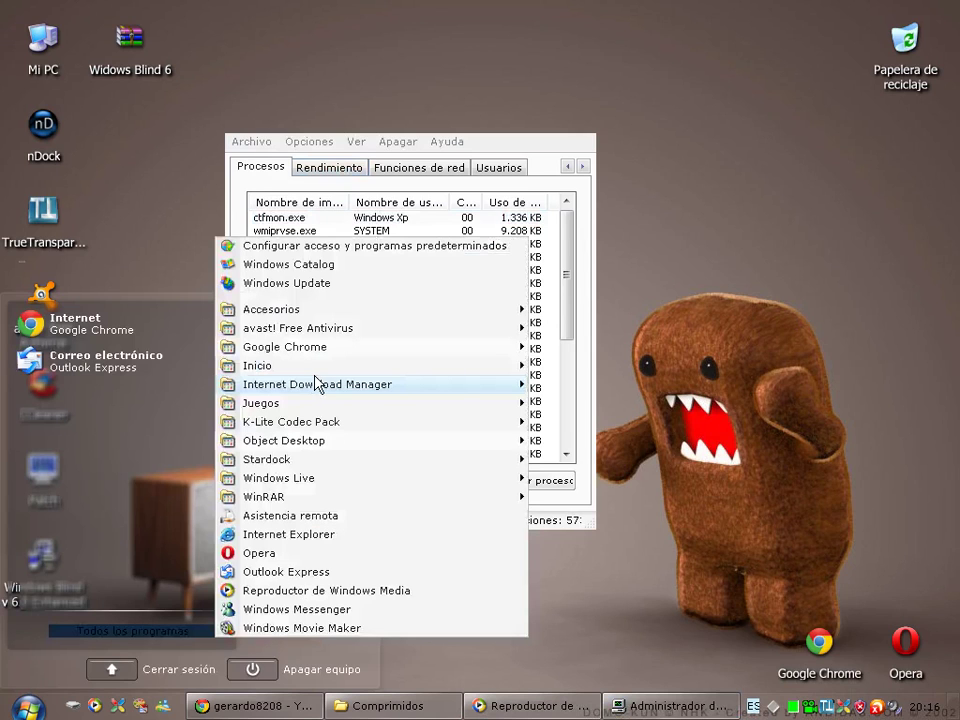
mouse_move(300, 309)
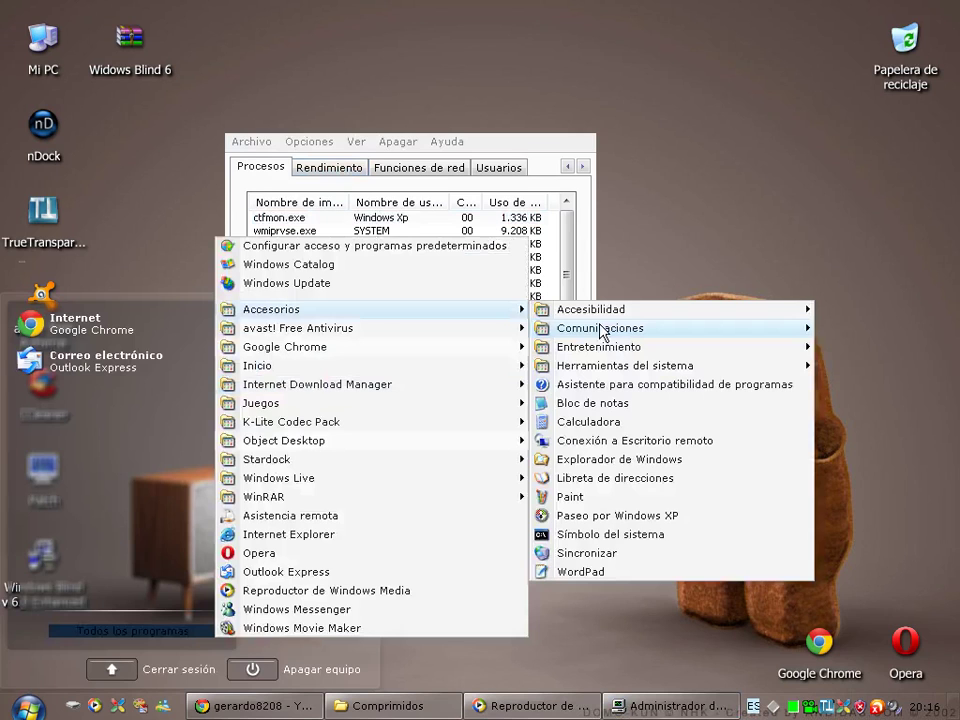
left_click(651, 412)
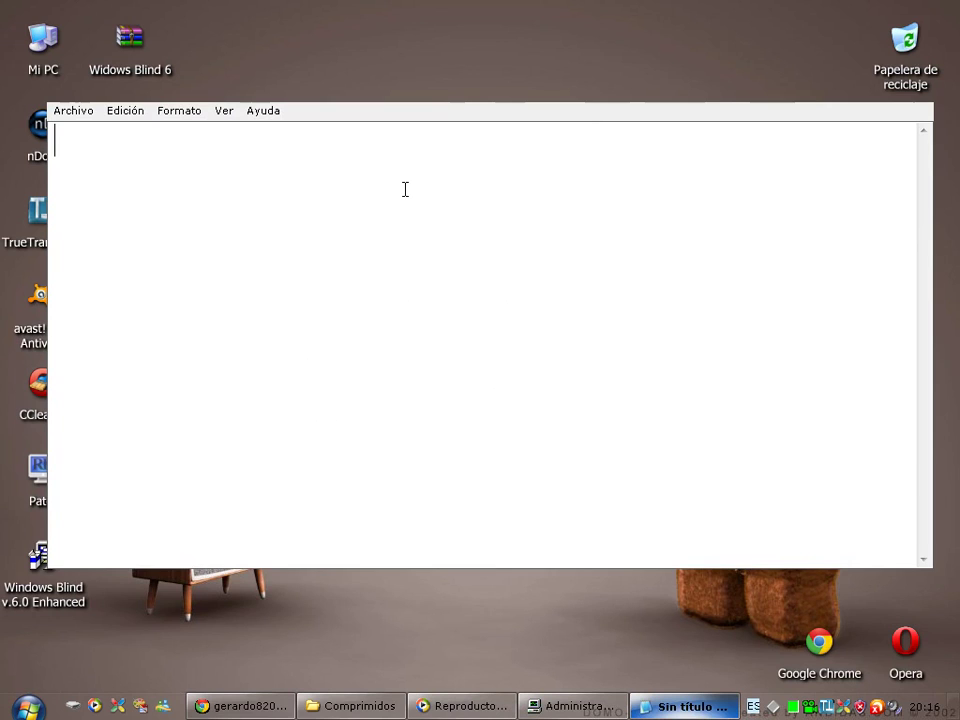
type("WI")
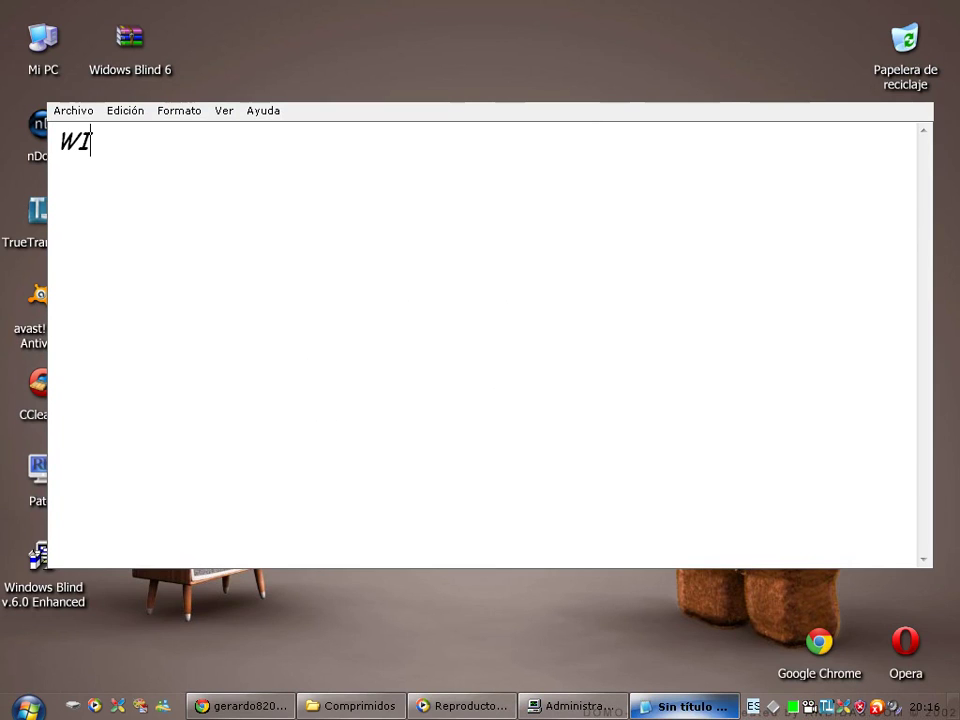
type("BINST")
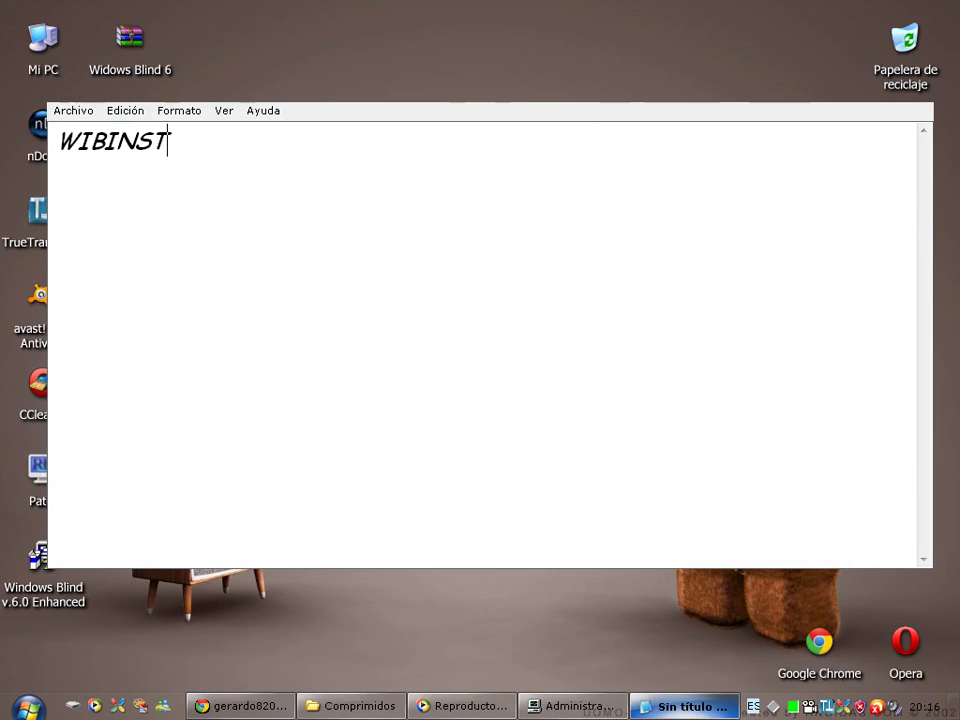
type(".EXE")
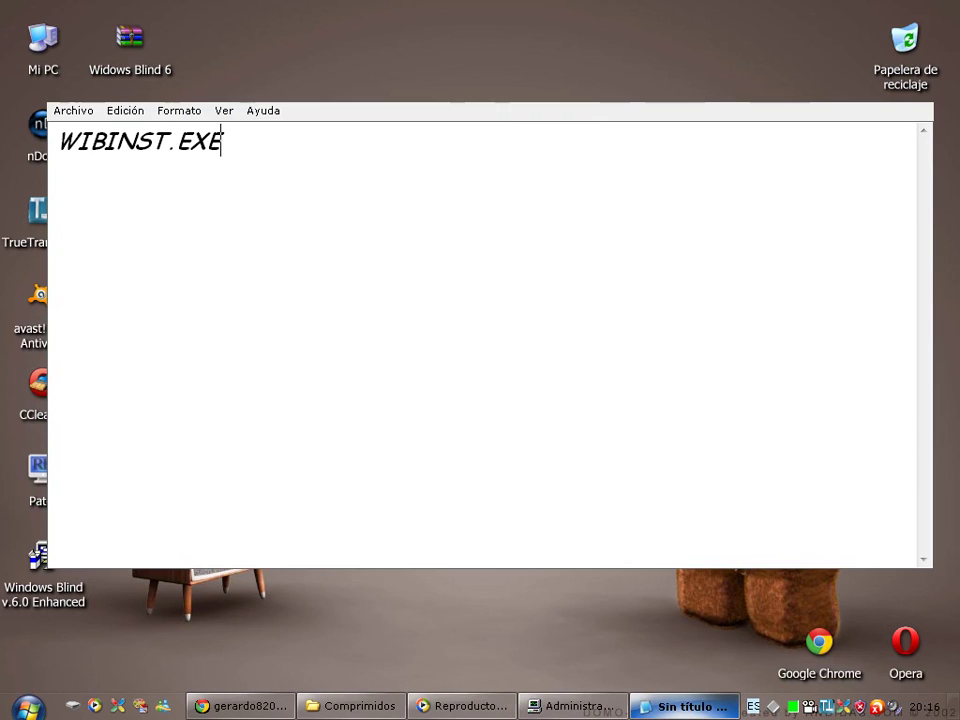
- Delete all the text in the note and close Bloc de notas without saving
key("BackSpace")
key("BackSpace")
key("BackSpace")
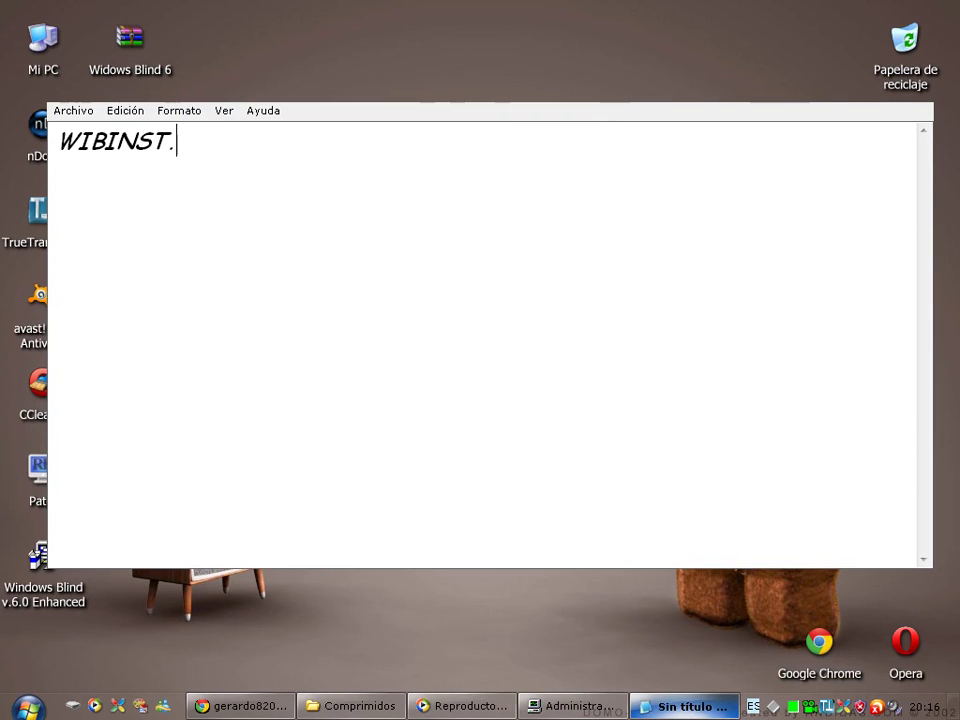
key("BackSpace")
key("BackSpace")
key("BackSpace")
key("BackSpace")
key("BackSpace")
key("BackSpace")
key("BackSpace")
key("BackSpace")
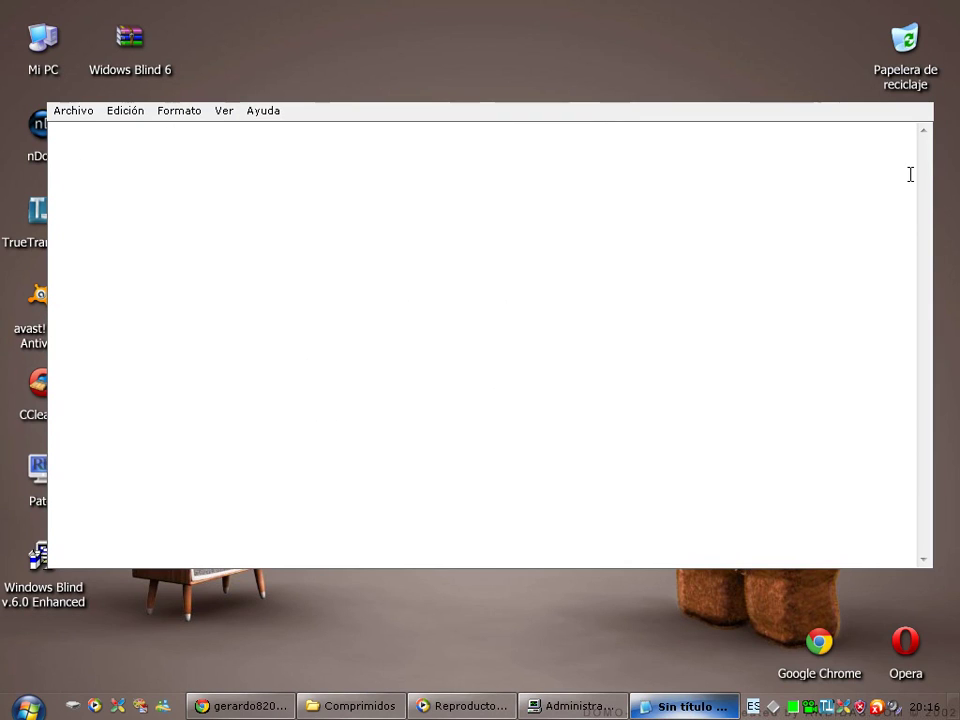
key("alt+F4")
- Try to end the IconX.exe process in Task Manager, declining the confirmation, and close Task Manager
left_click(662, 713)
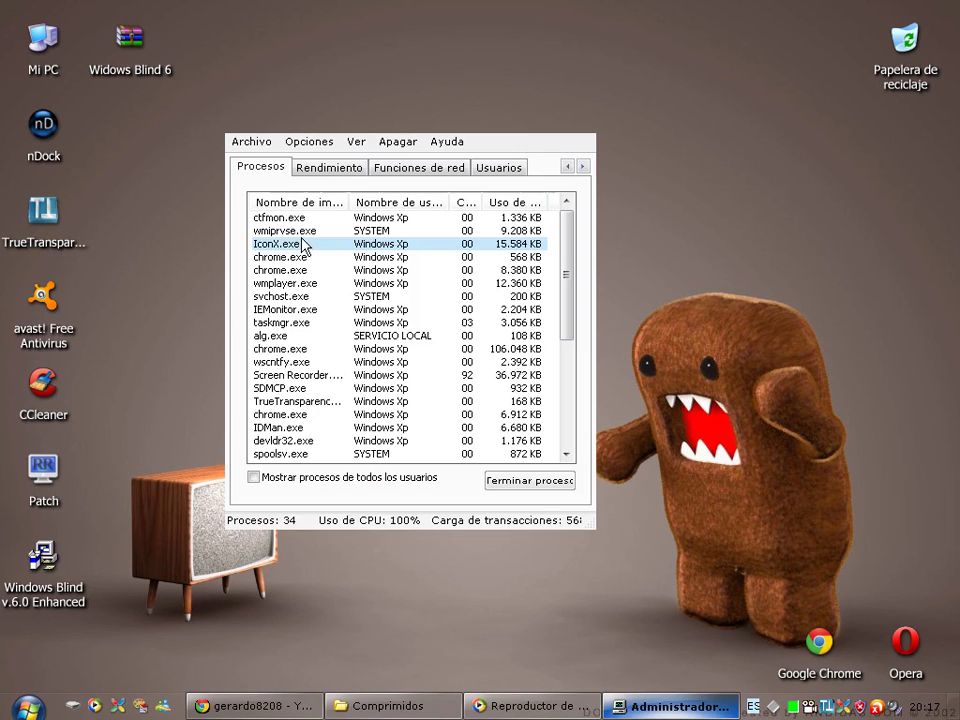
left_click(520, 481)
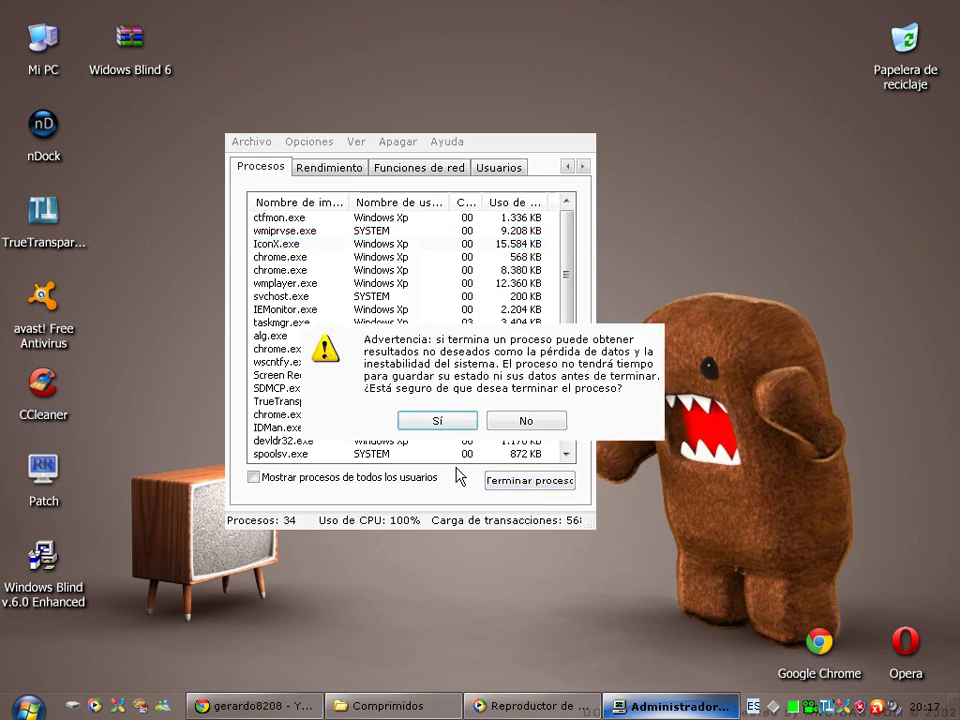
left_click(526, 420)
left_click(584, 136)
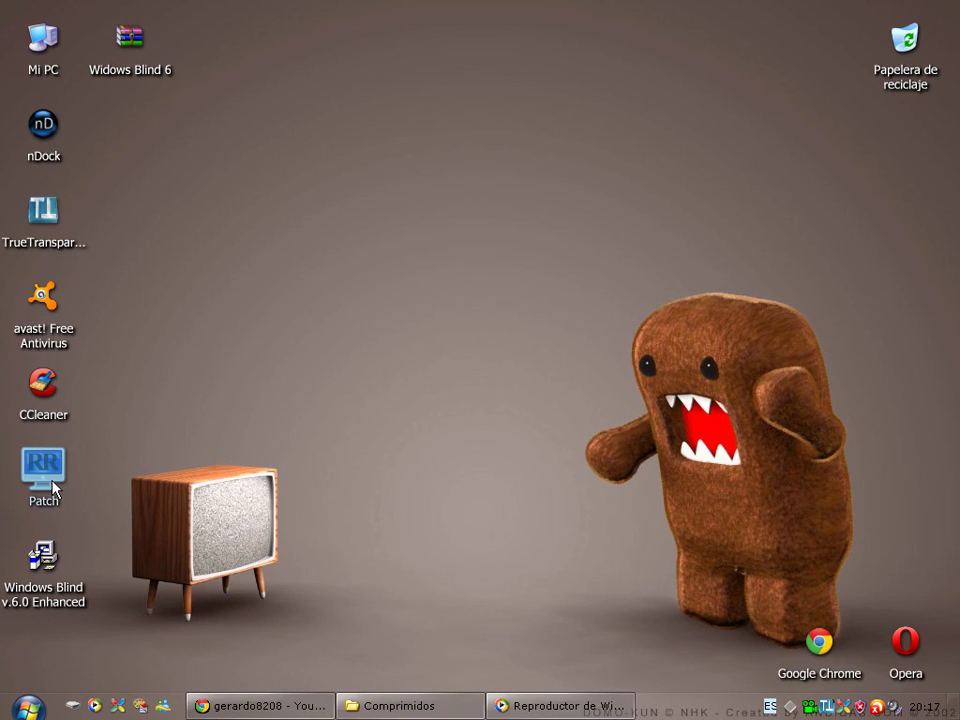
- Move the Patch icon onto the television in the wallpaper, run it and start the First Patch operation
left_click_drag(53, 488, 222, 490)
double_click(218, 488)
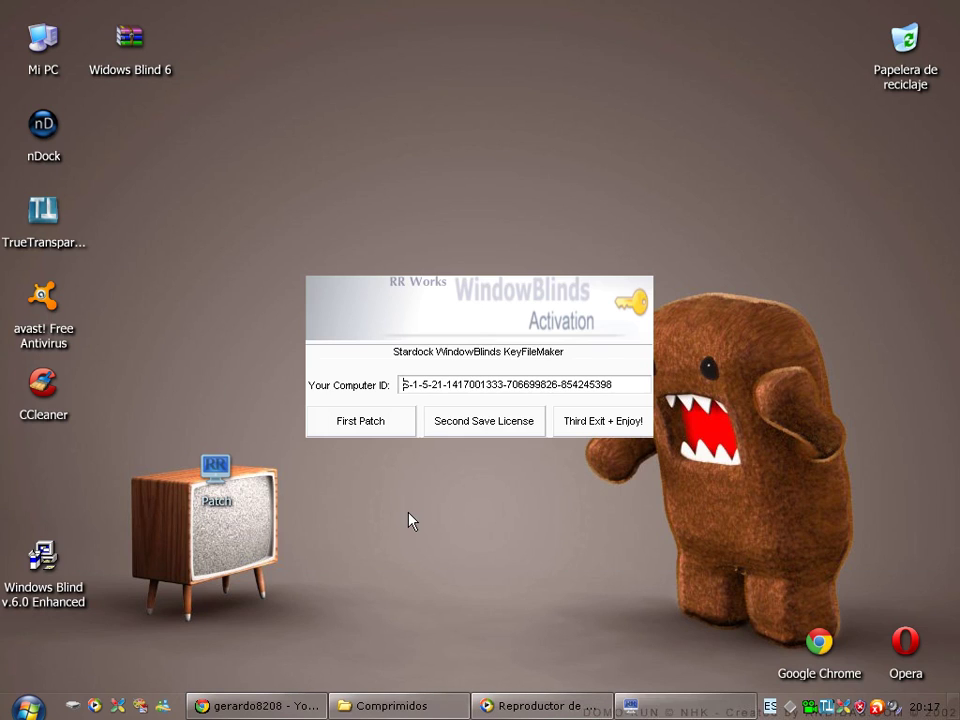
left_click(355, 422)
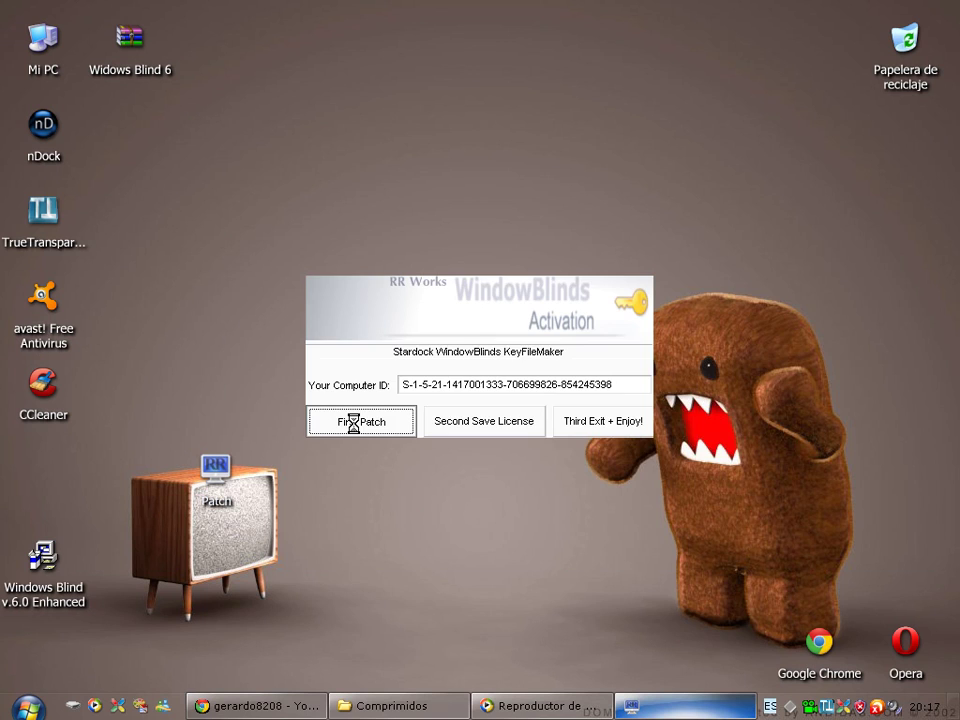
- Browse to WbSrv.dll in C:\Archivos de programa\Stardock\Object Desktop\WindowBlinds as the file to patch, and cancel the file selection
left_click(357, 516)
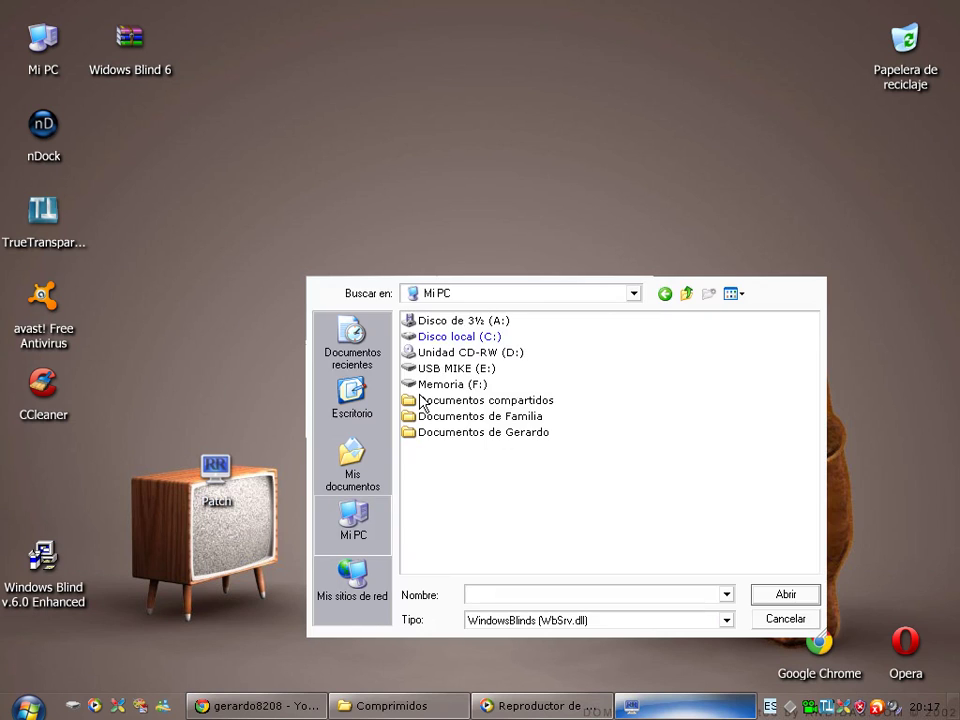
left_click(441, 338)
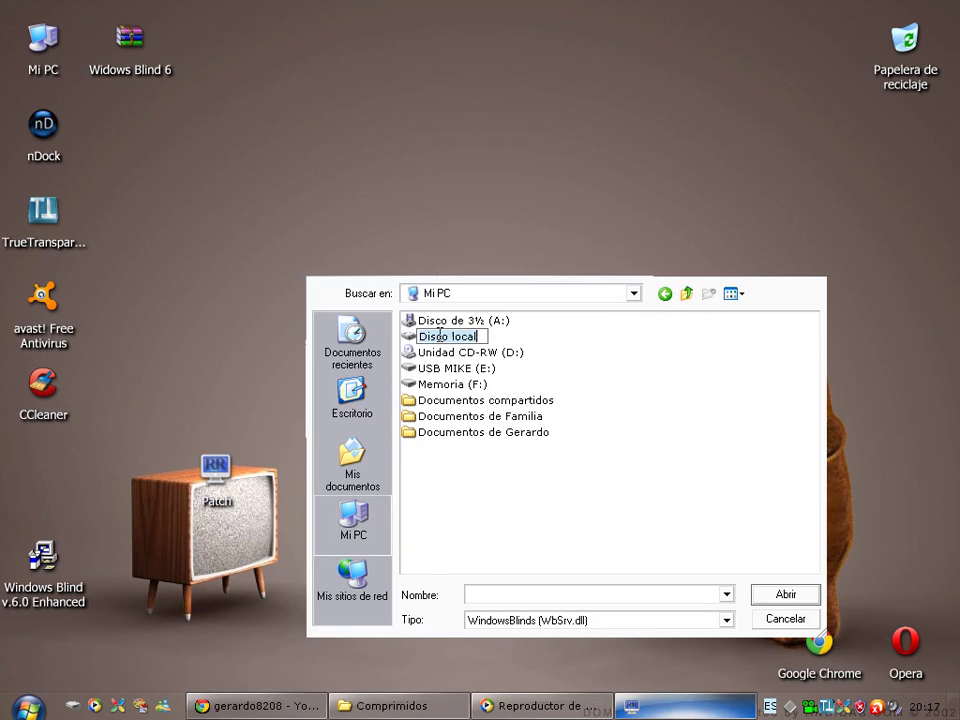
left_click(417, 337)
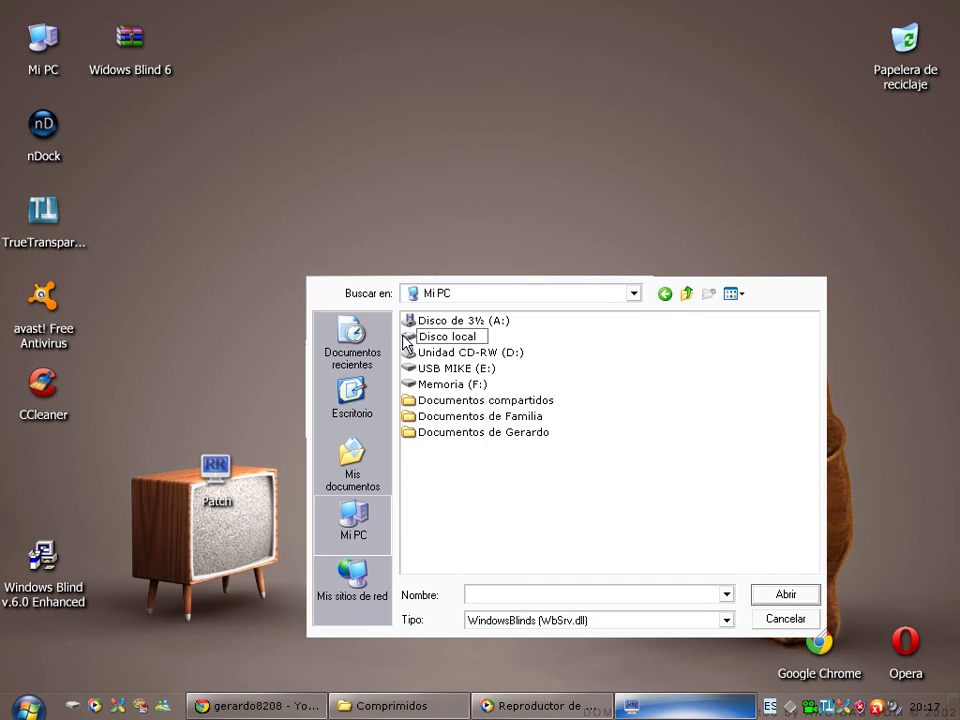
double_click(405, 343)
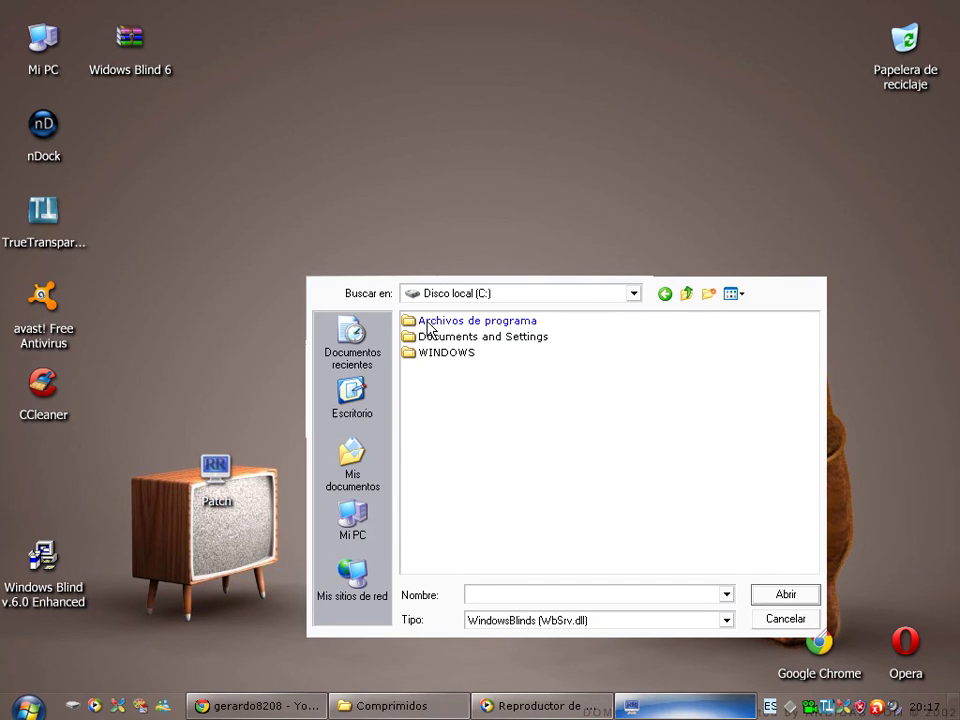
double_click(428, 324)
left_click(644, 387)
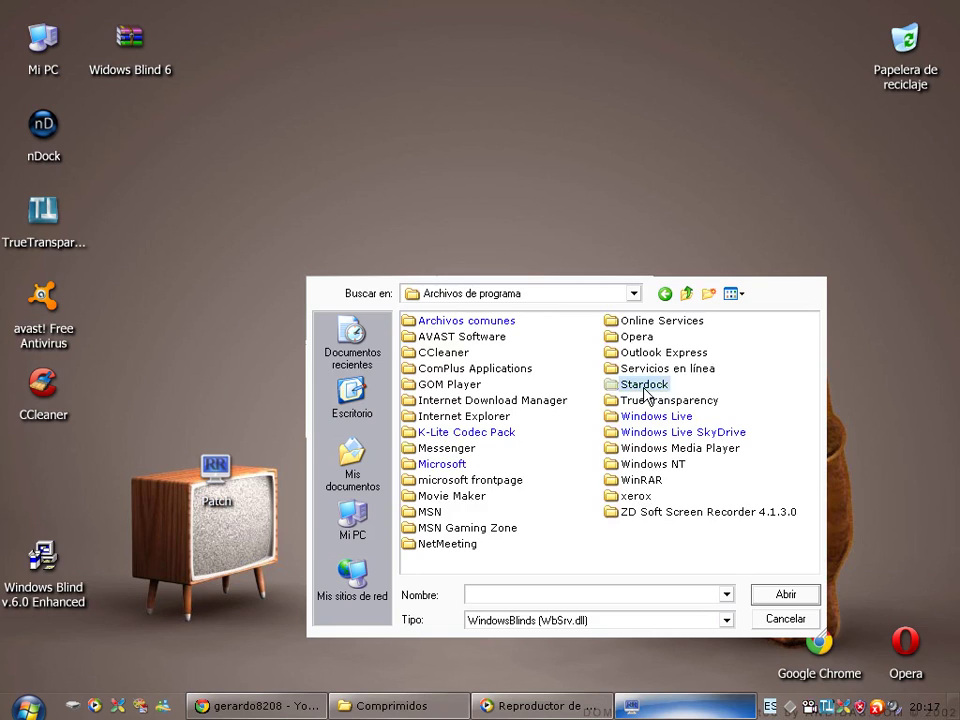
double_click(645, 386)
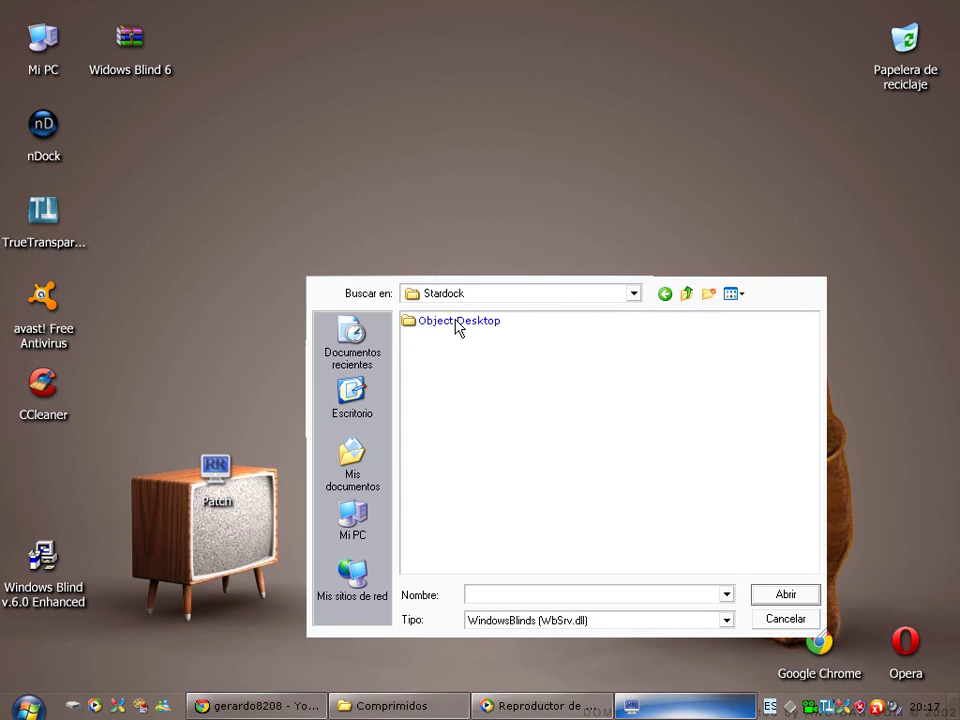
double_click(457, 324)
double_click(422, 338)
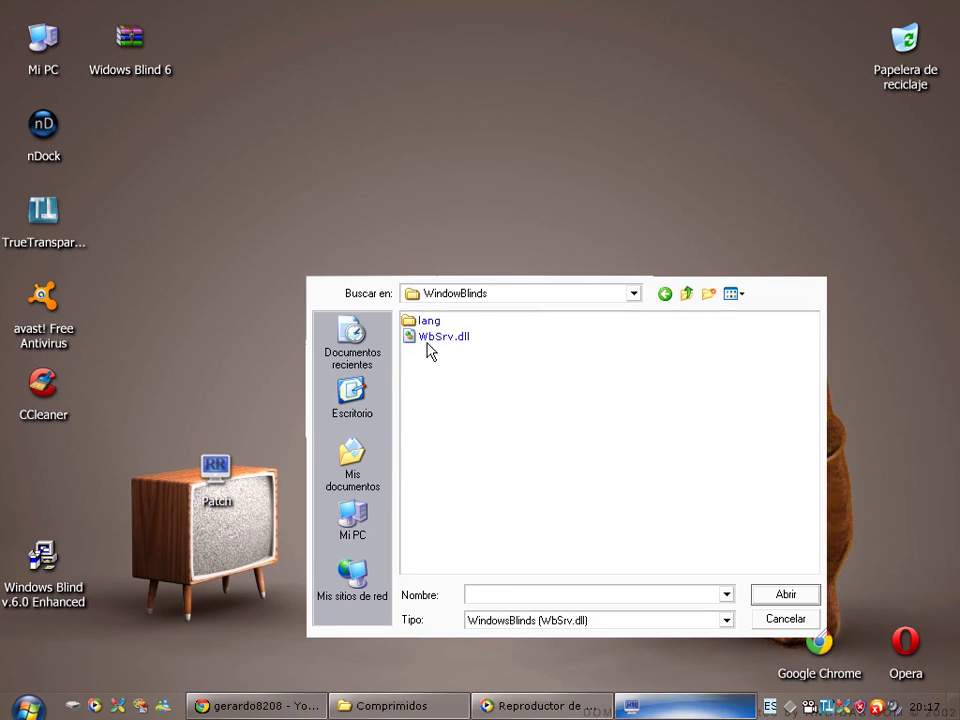
left_click(440, 338)
left_click(786, 620)
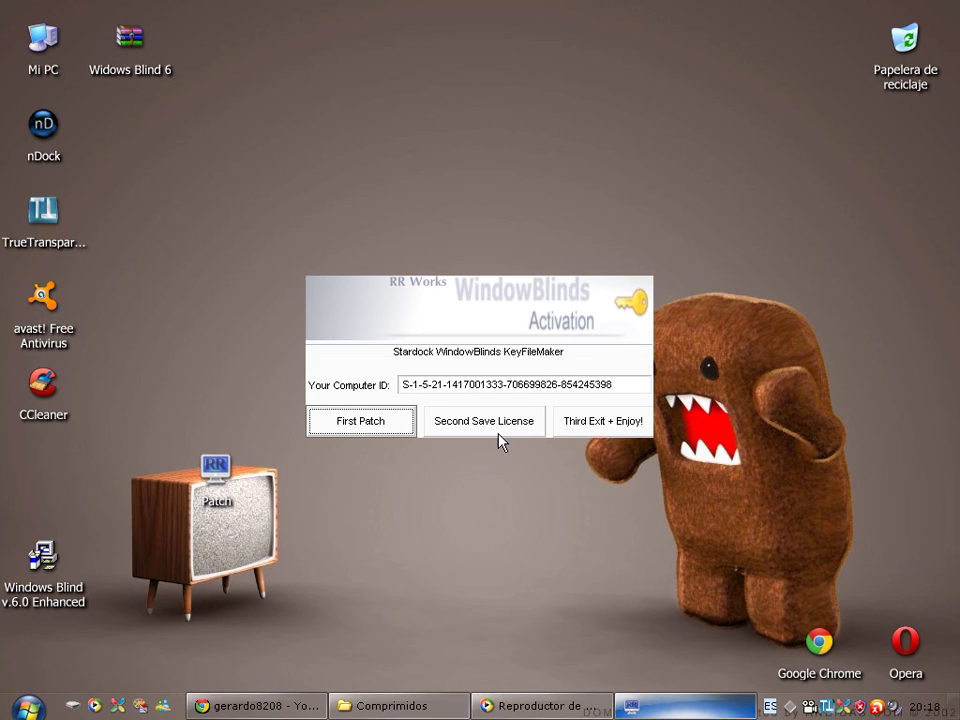
- Start Second Save License, browse to the Stardock\Object Desktop\WindowBlinds folder and its lang subfolder, and cancel saving sig6
left_click(499, 430)
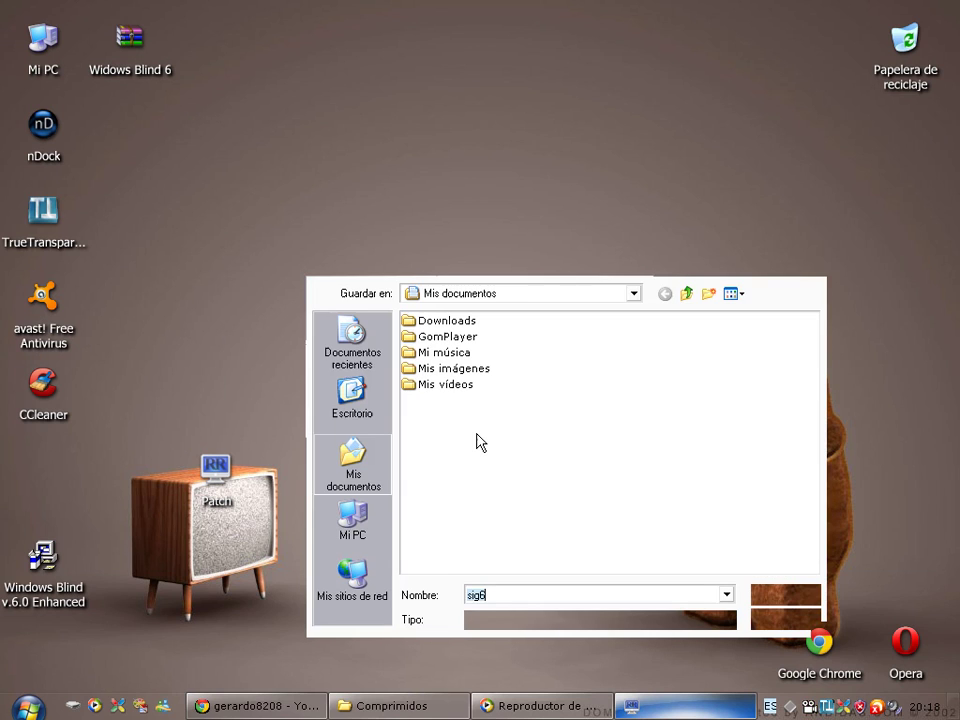
left_click(356, 538)
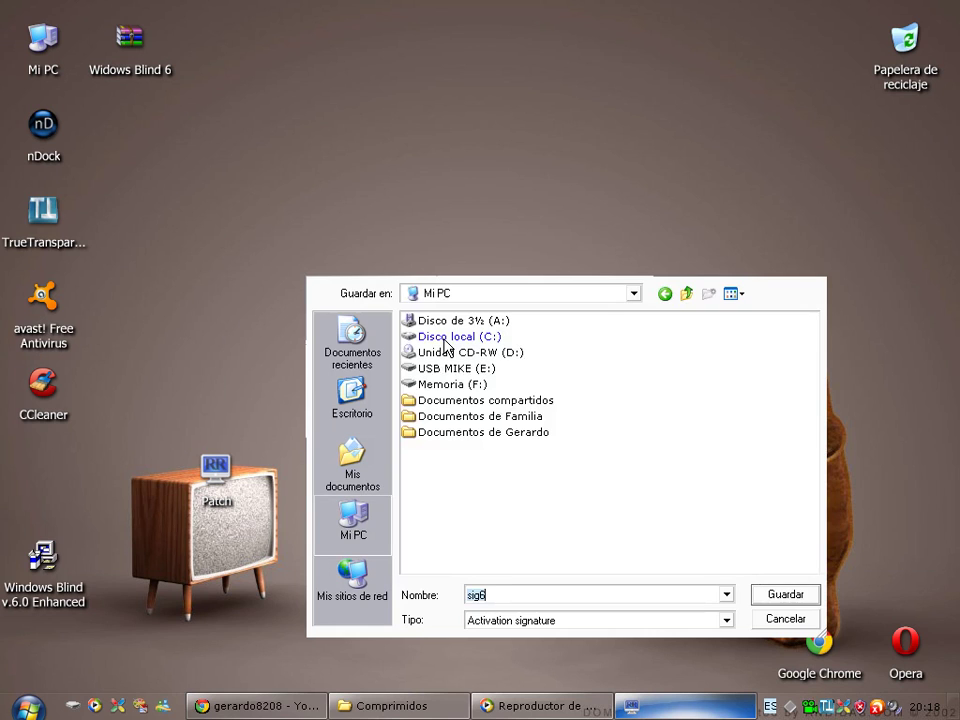
key("F2")
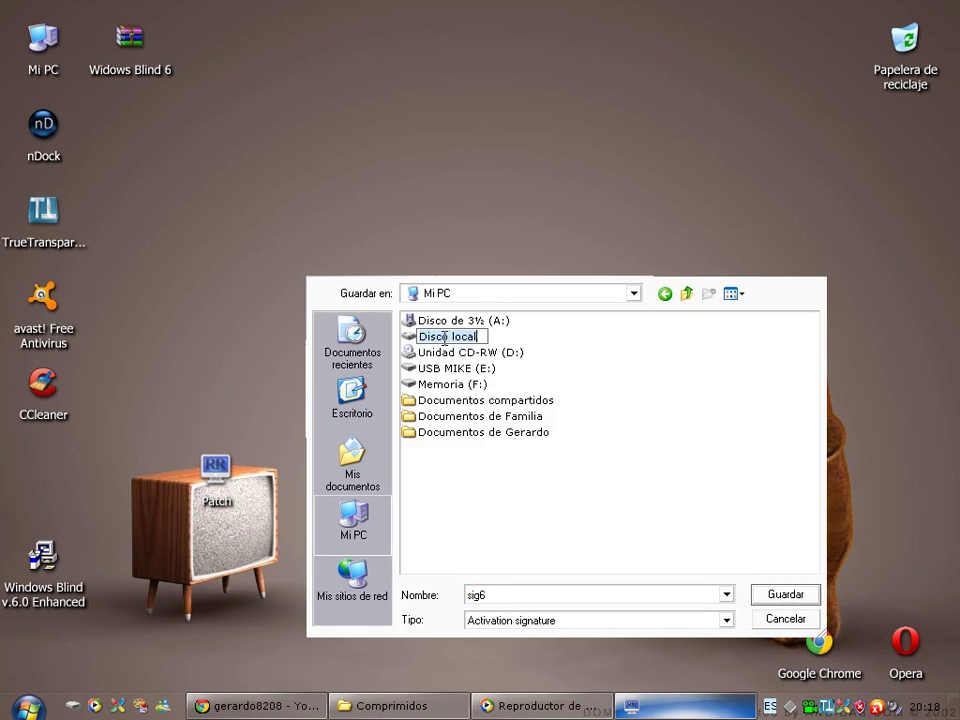
key("Escape")
double_click(413, 338)
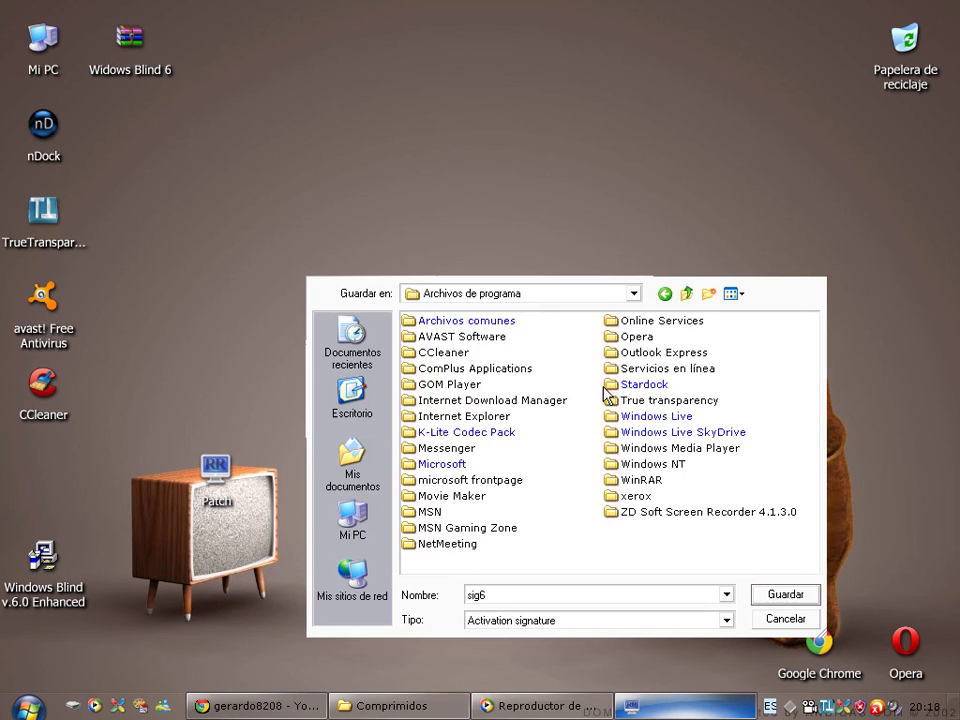
double_click(614, 386)
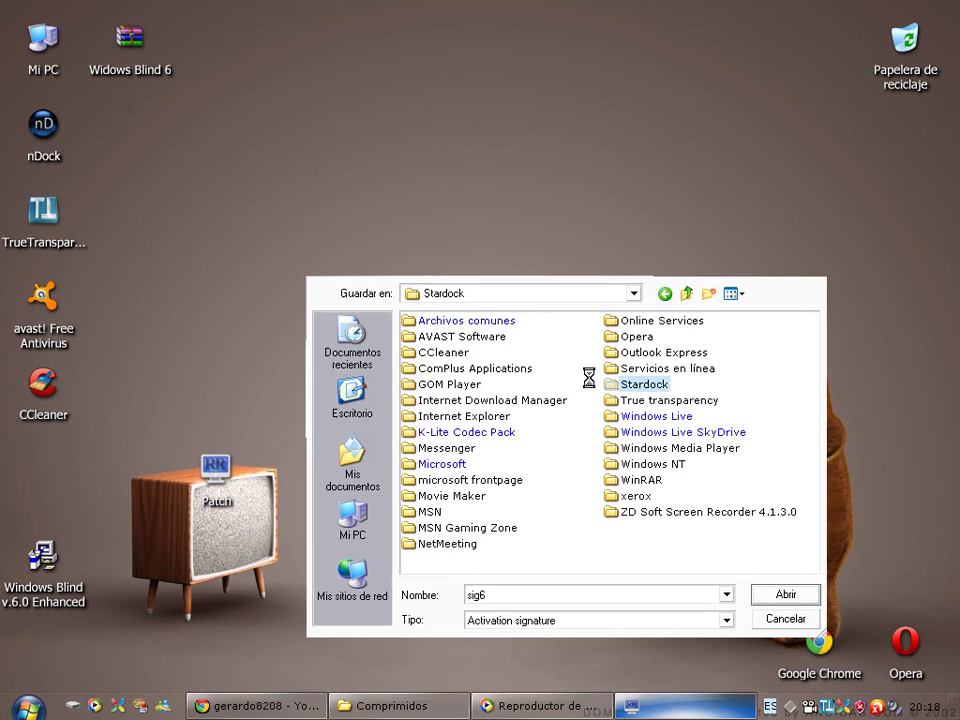
left_click(437, 322)
double_click(437, 324)
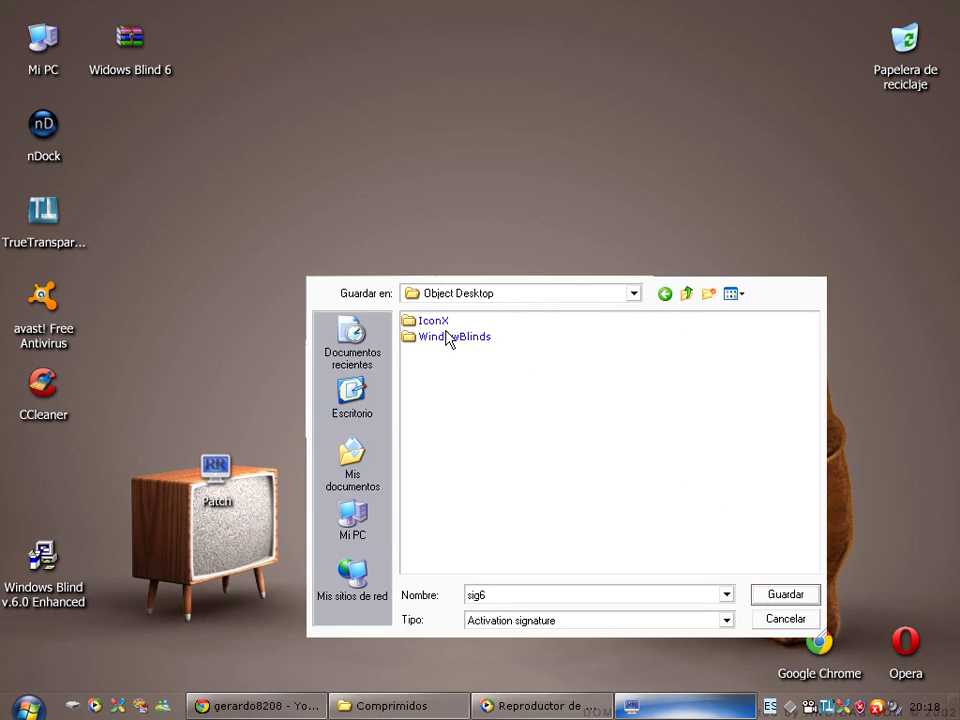
double_click(449, 337)
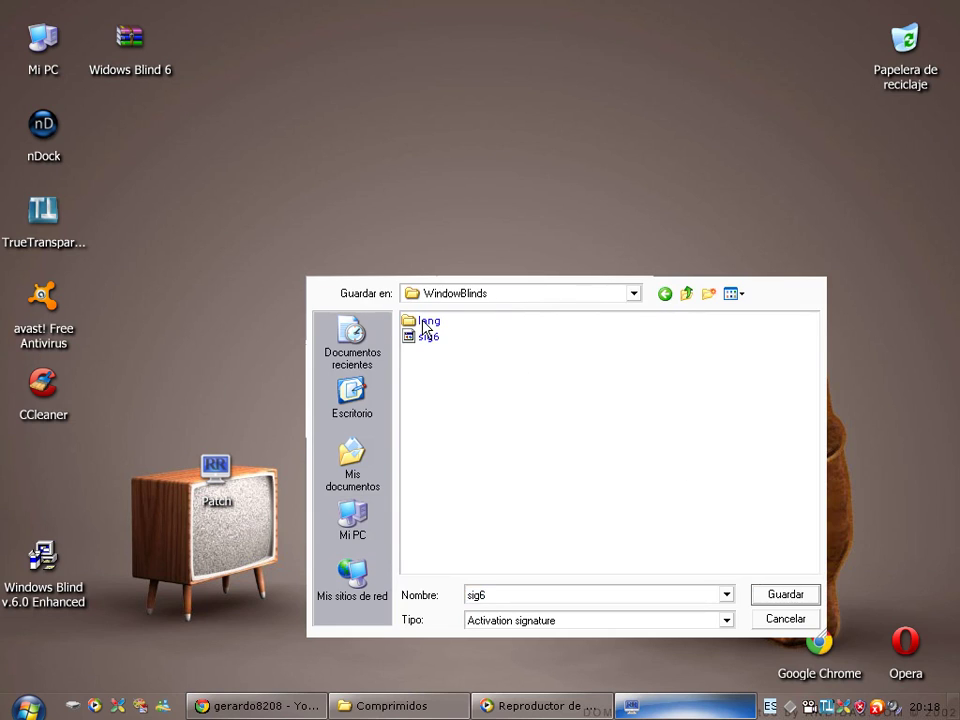
double_click(425, 322)
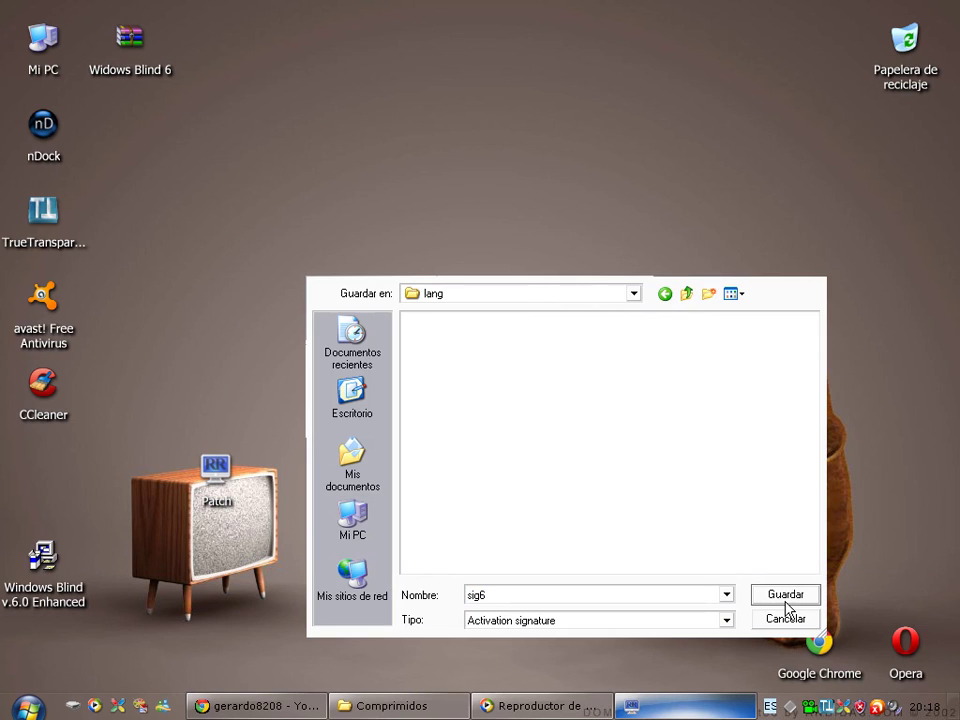
left_click(686, 294)
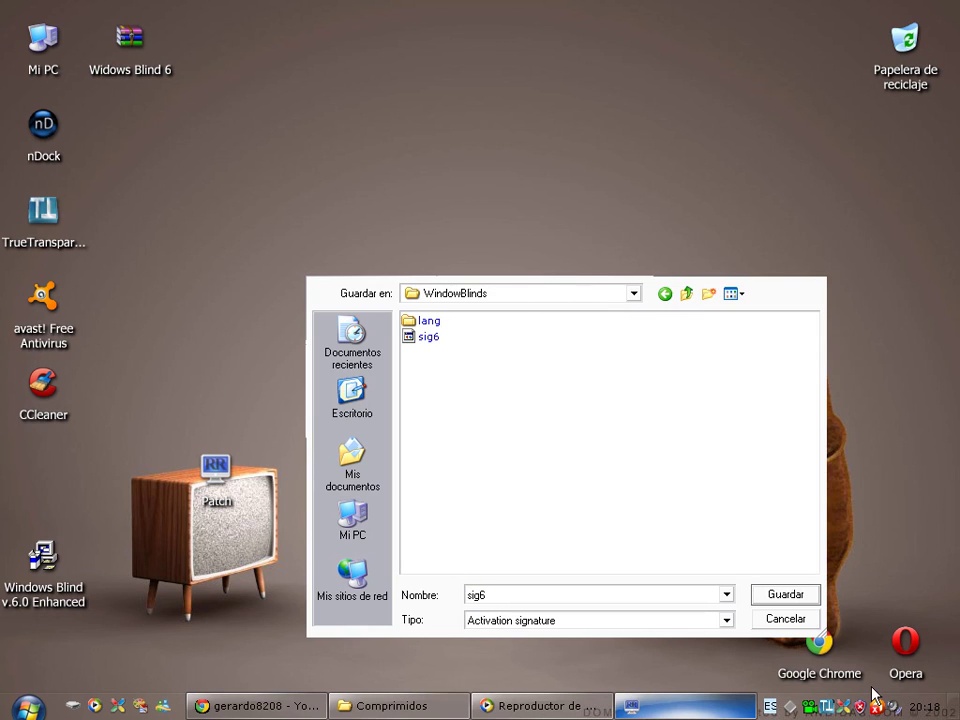
left_click(786, 619)
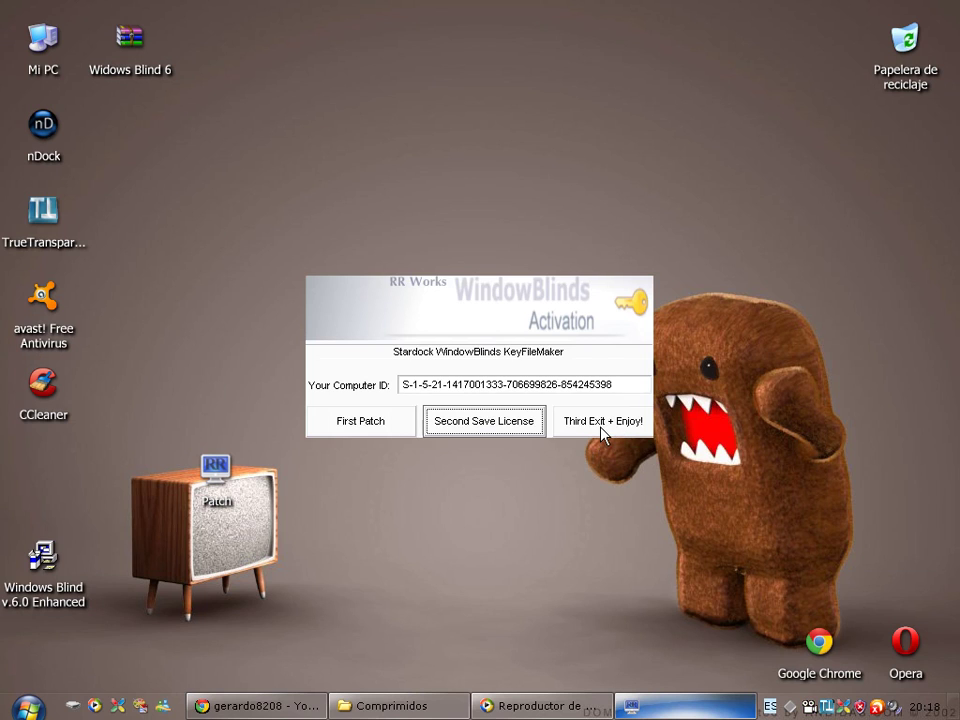
- Exit the patch program and move the Patch icon back between CCleaner and the Windows Blind v.6.0 Enhanced installer
left_click(601, 425)
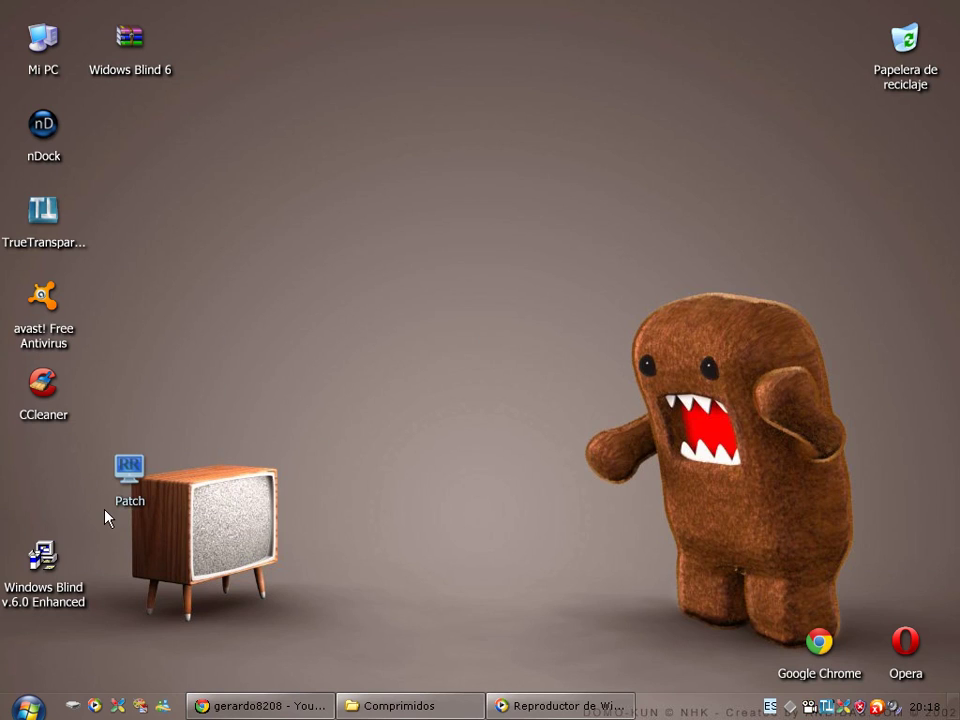
left_click_drag(105, 514, 55, 500)
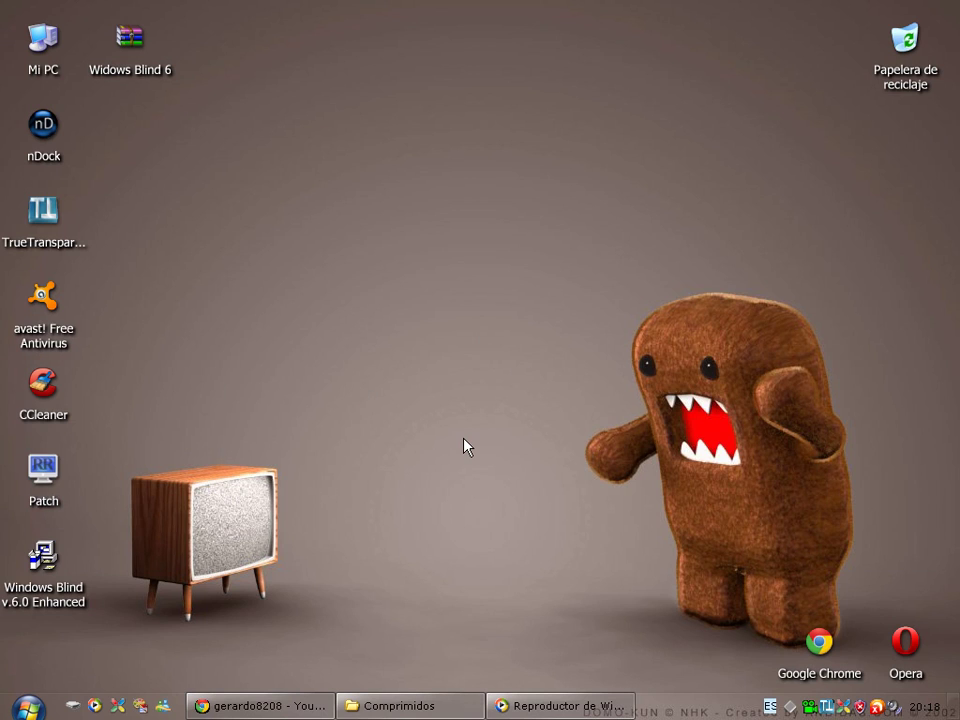
left_click_drag(43, 385, 190, 618)
left_click_drag(588, 229, 510, 307)
left_click_drag(280, 507, 614, 222)
left_click_drag(614, 222, 489, 277)
- Reactivate all the avast! antivirus shields
right_click(878, 709)
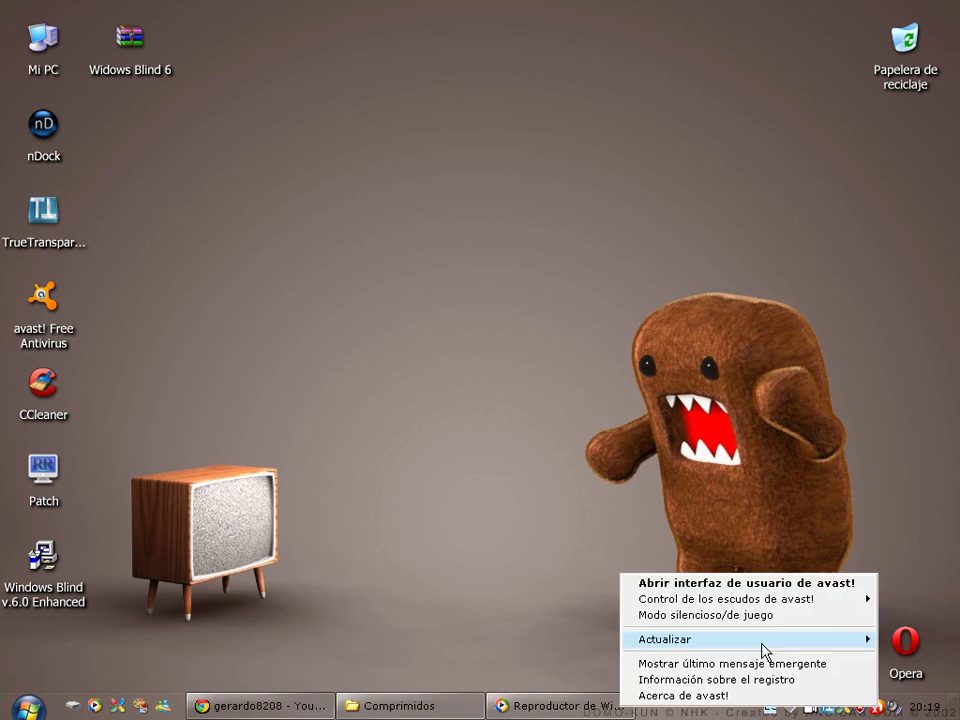
mouse_move(740, 598)
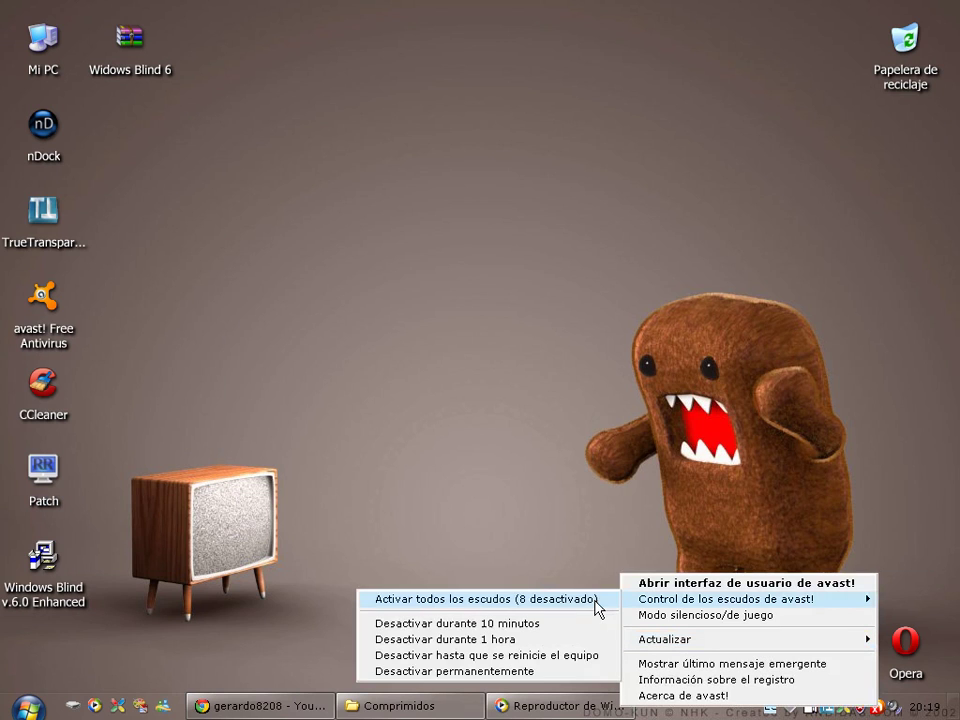
left_click(458, 599)
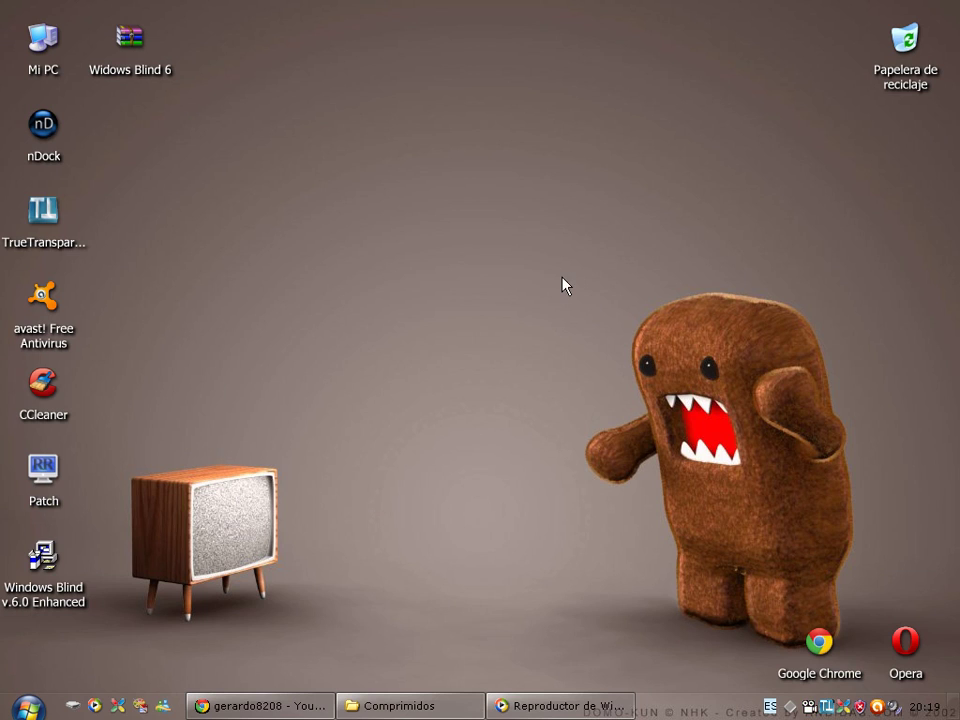
- Open the WindowBlinds configuration and preview the Classic, Diamond and 7 Plus visual styles
left_click_drag(276, 434, 294, 438)
left_click(161, 700)
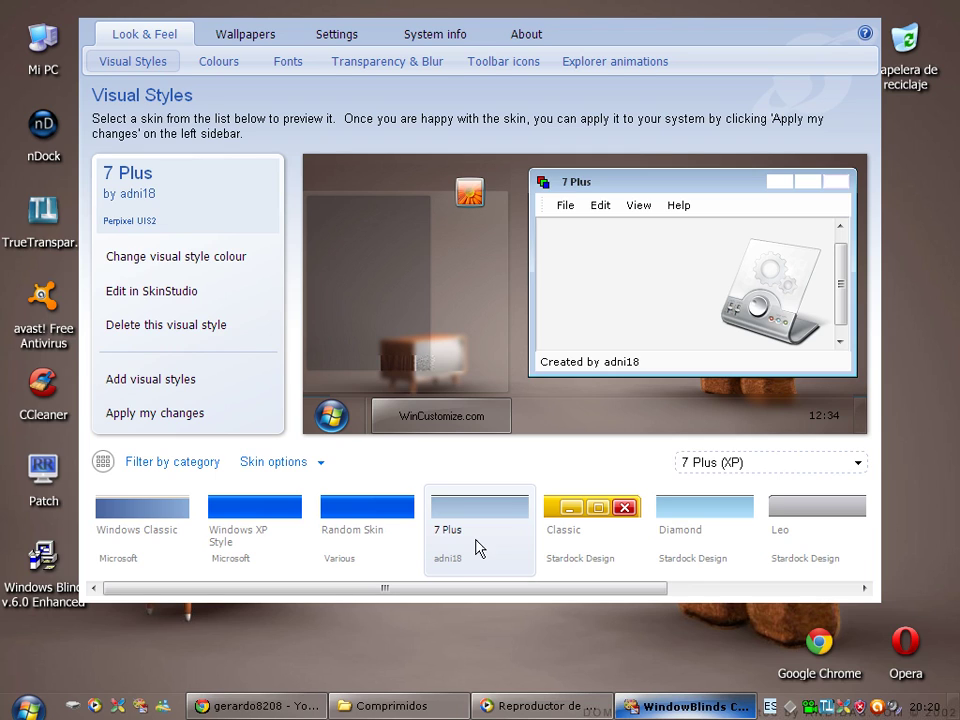
left_click(572, 535)
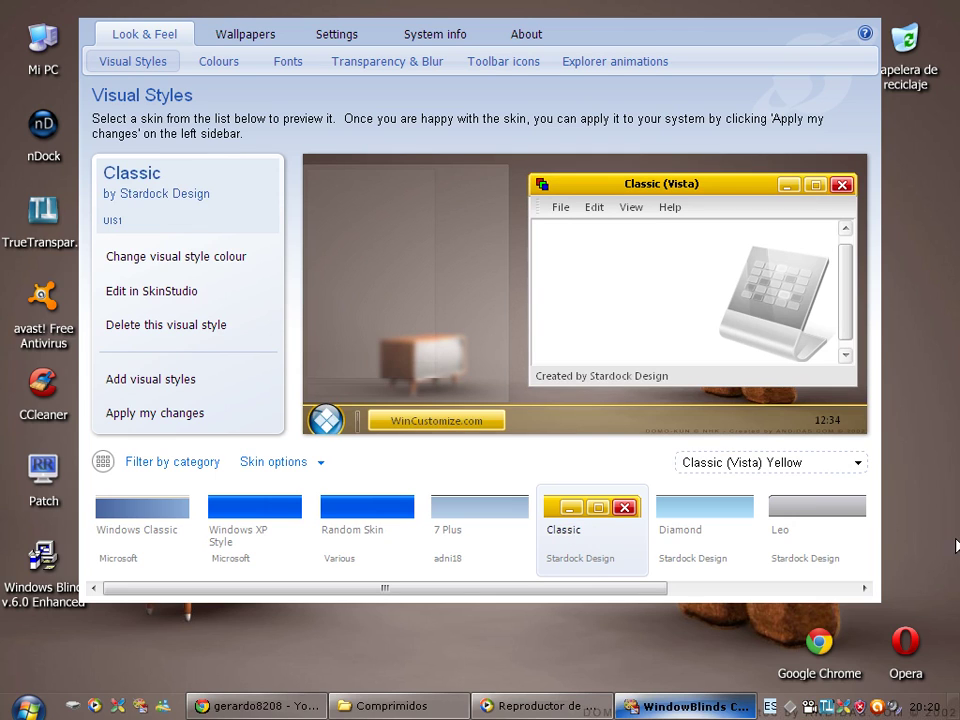
left_click(688, 522)
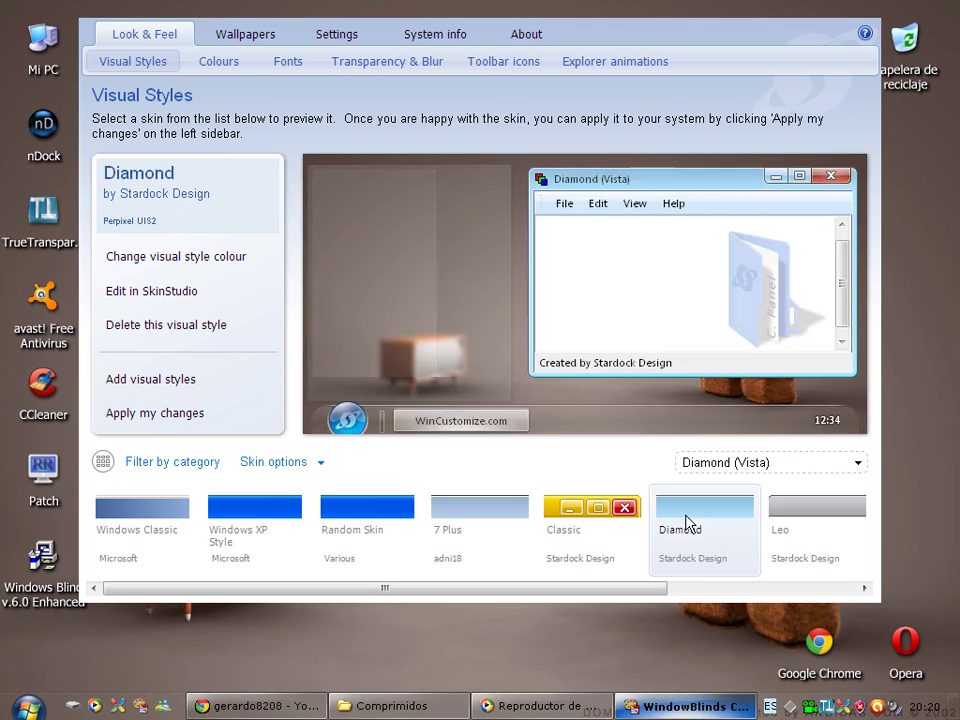
left_click(448, 533)
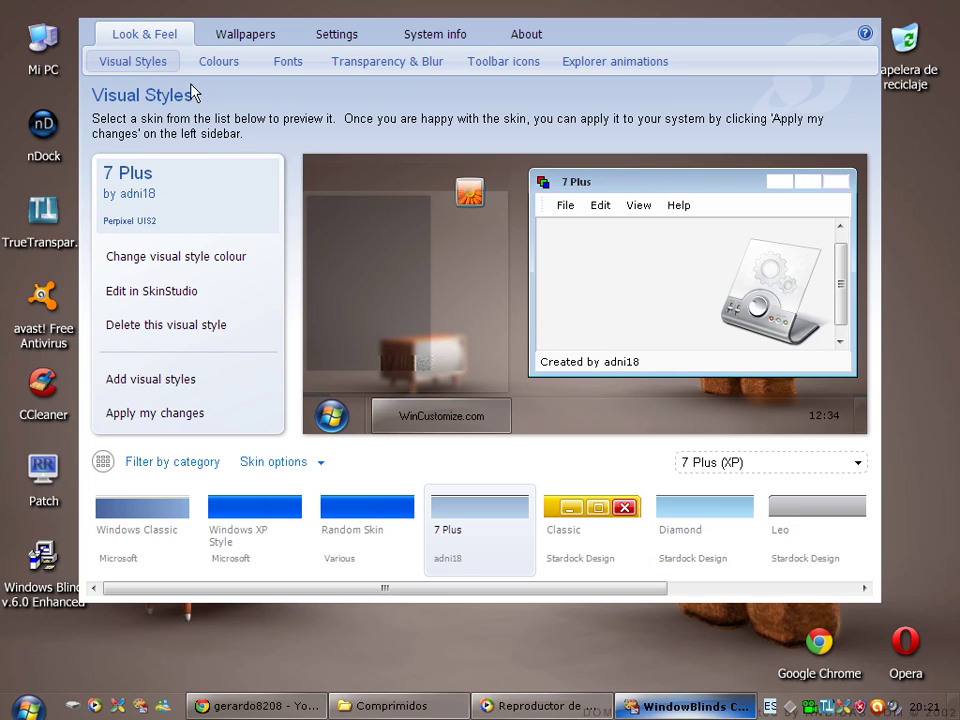
- Examine which elements the Transparency & Blur settings can change, return to Visual Styles and close the WindowBlinds configuration
left_click(396, 68)
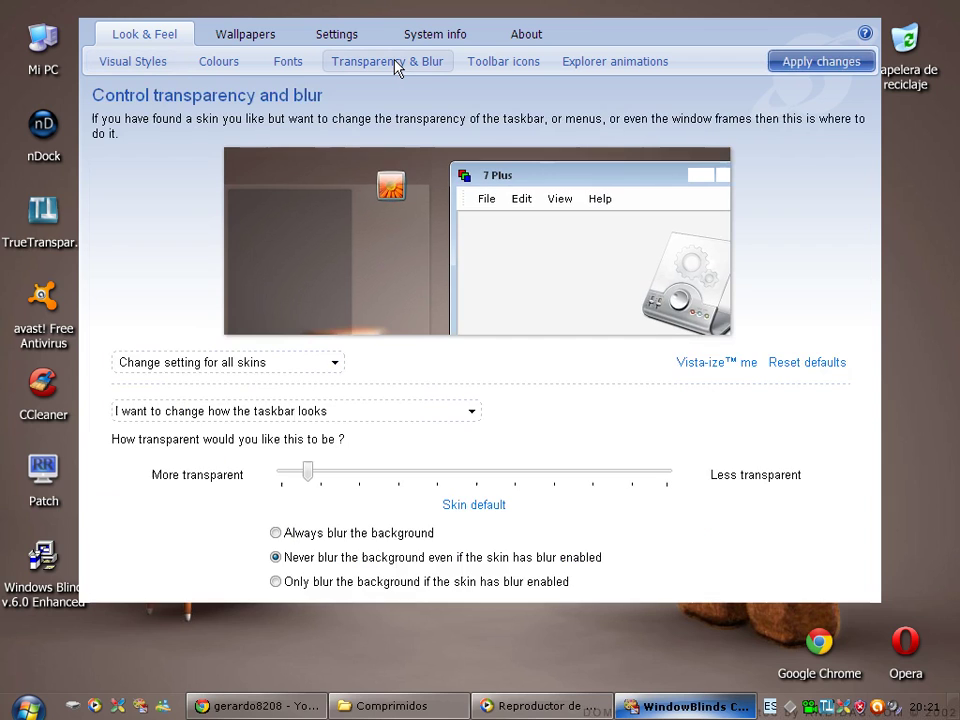
left_click(474, 416)
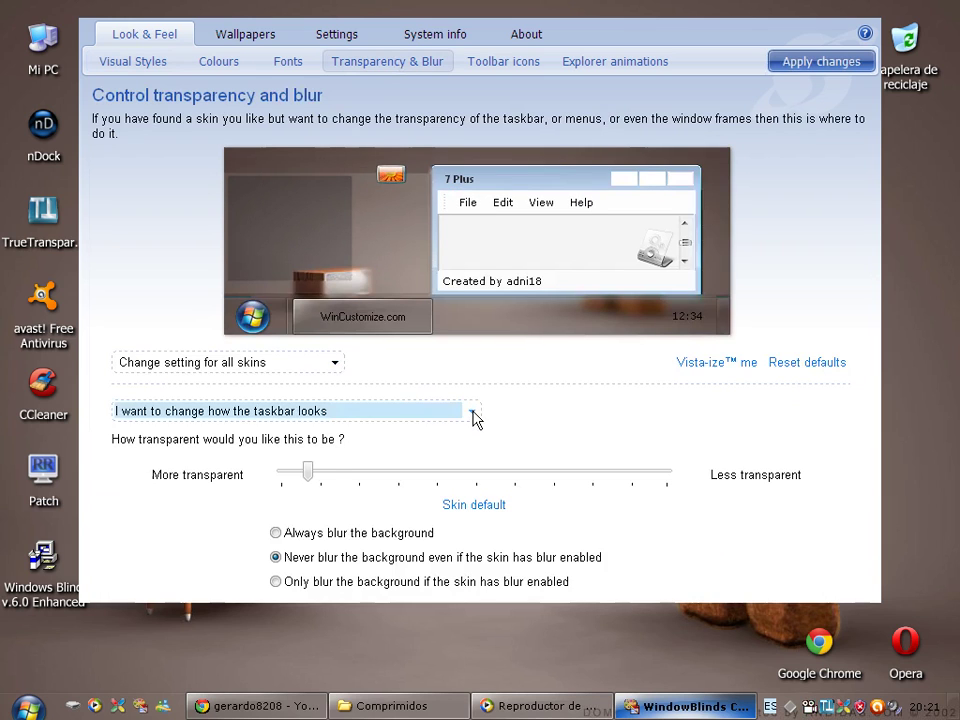
left_click(474, 416)
left_click(481, 421)
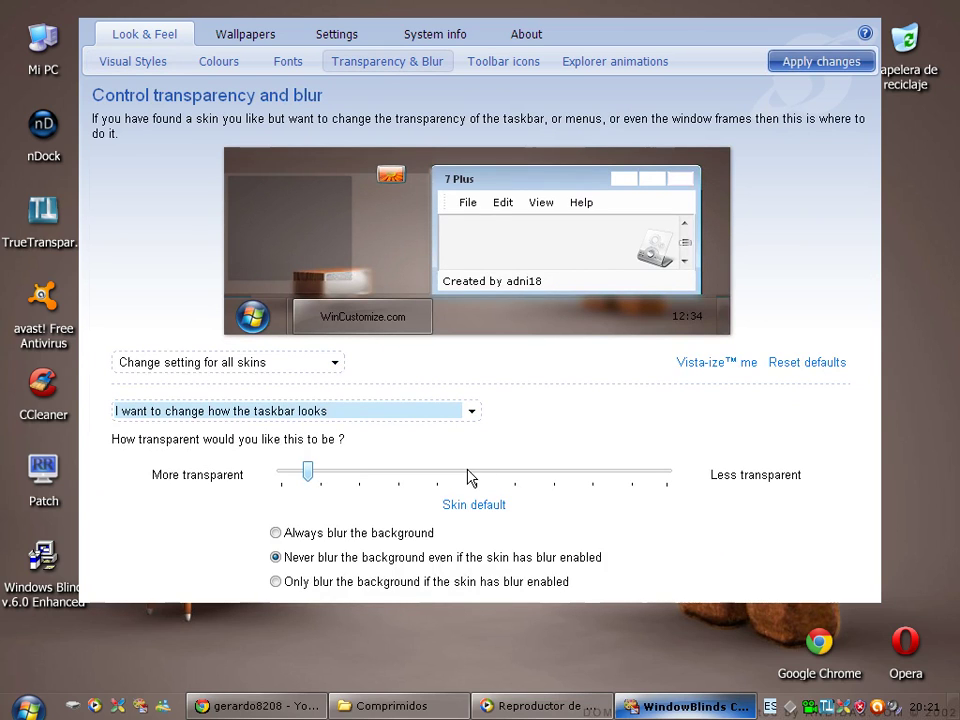
left_click(473, 411)
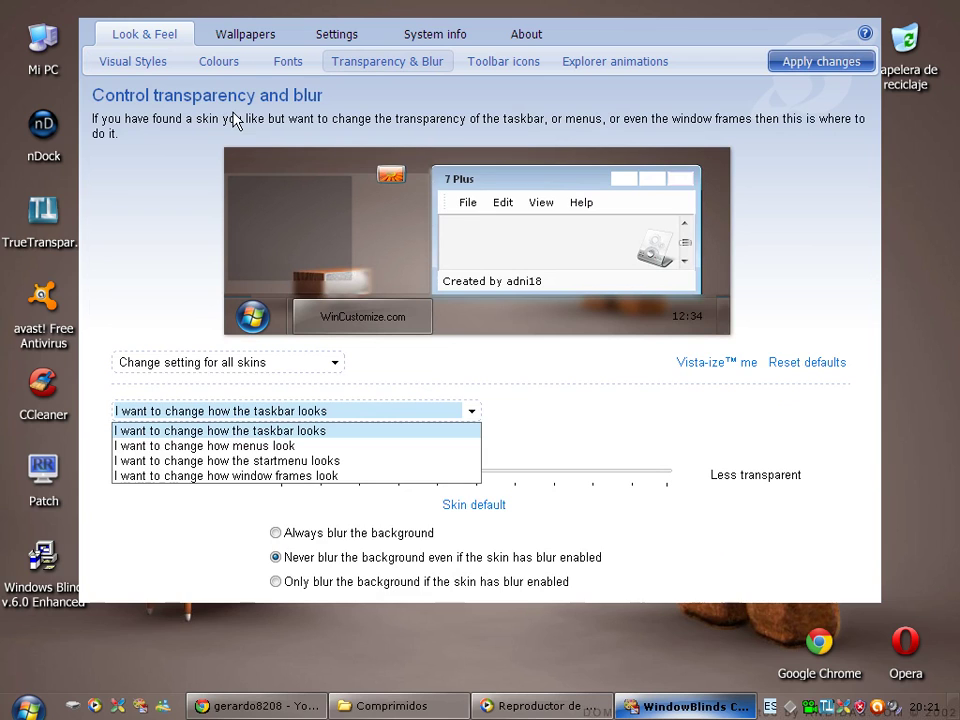
left_click(143, 70)
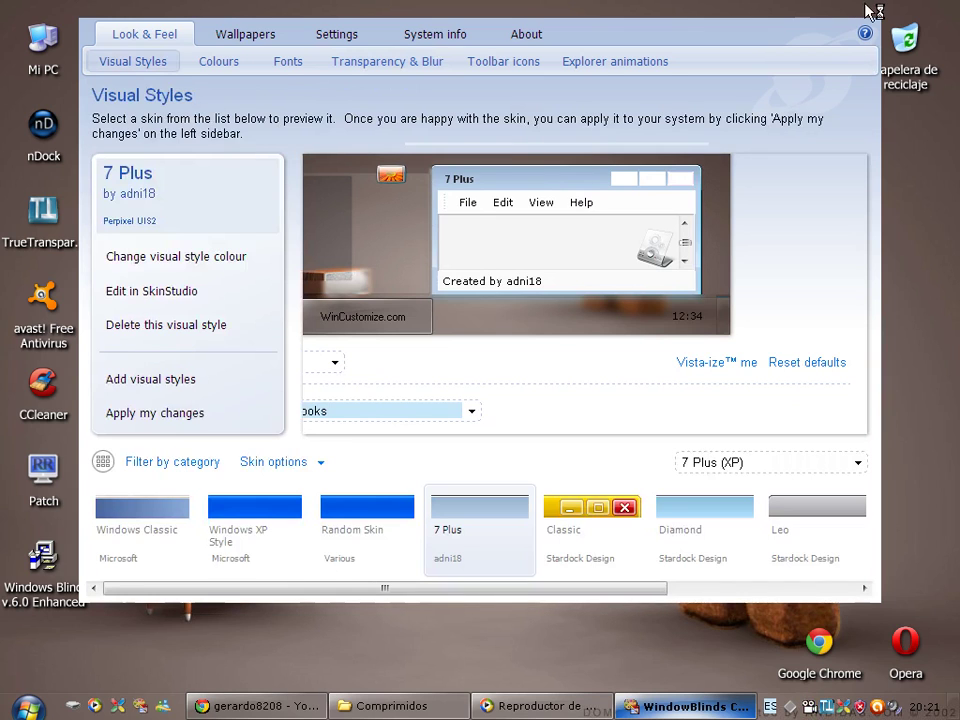
left_click_drag(703, 134, 628, 246)
- Bring up the Comprimidos folder to view its archives, clear the file selection and minimize the window
left_click(410, 706)
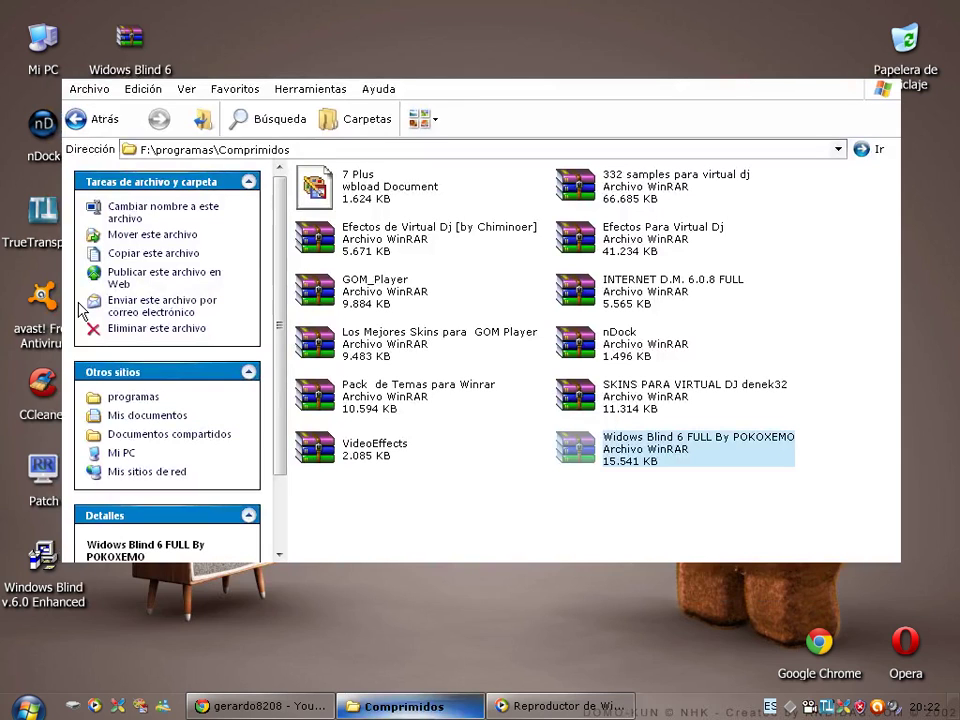
left_click(492, 481)
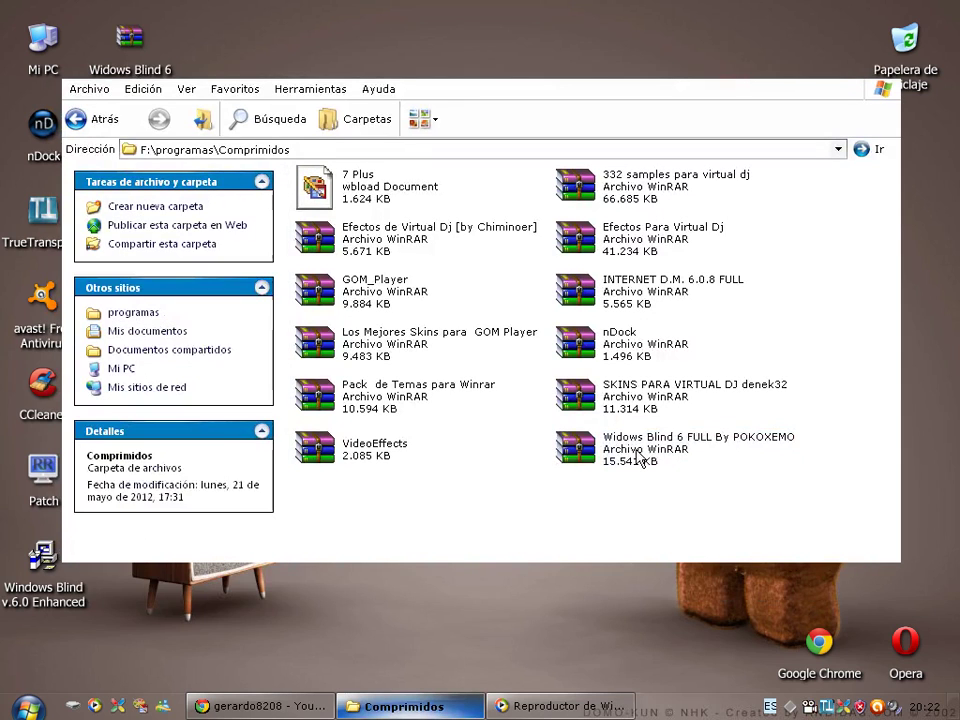
left_click(884, 70)
left_click_drag(708, 138, 664, 176)
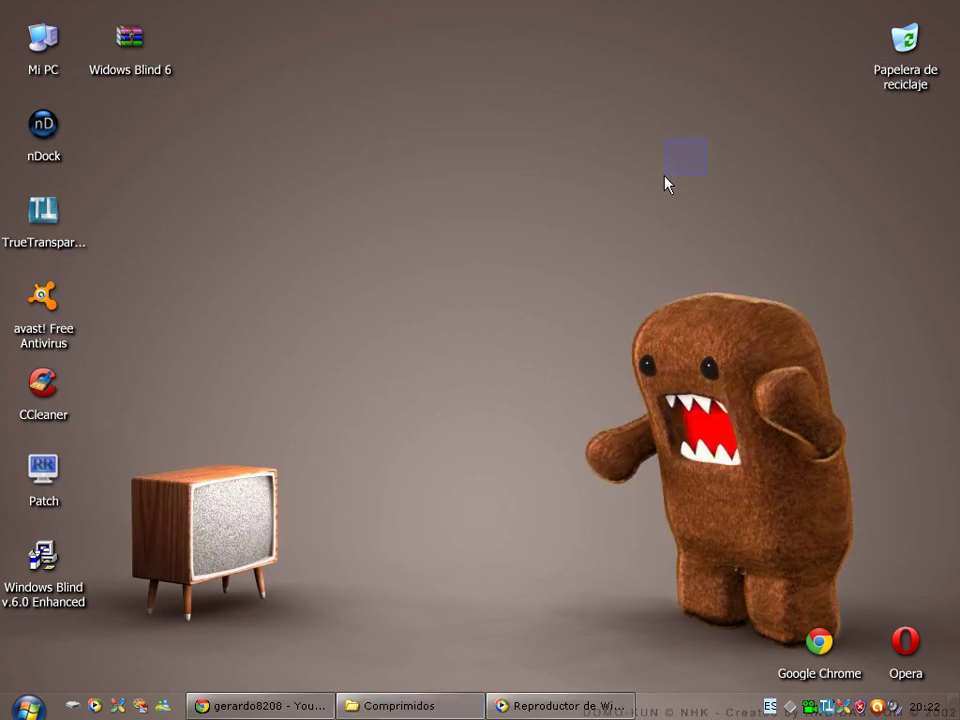
- Move the Widows Blind 6 archive, the Patch program and the Windows Blind v.6.0 Enhanced installer to the Recycle Bin
left_click_drag(130, 40, 918, 64)
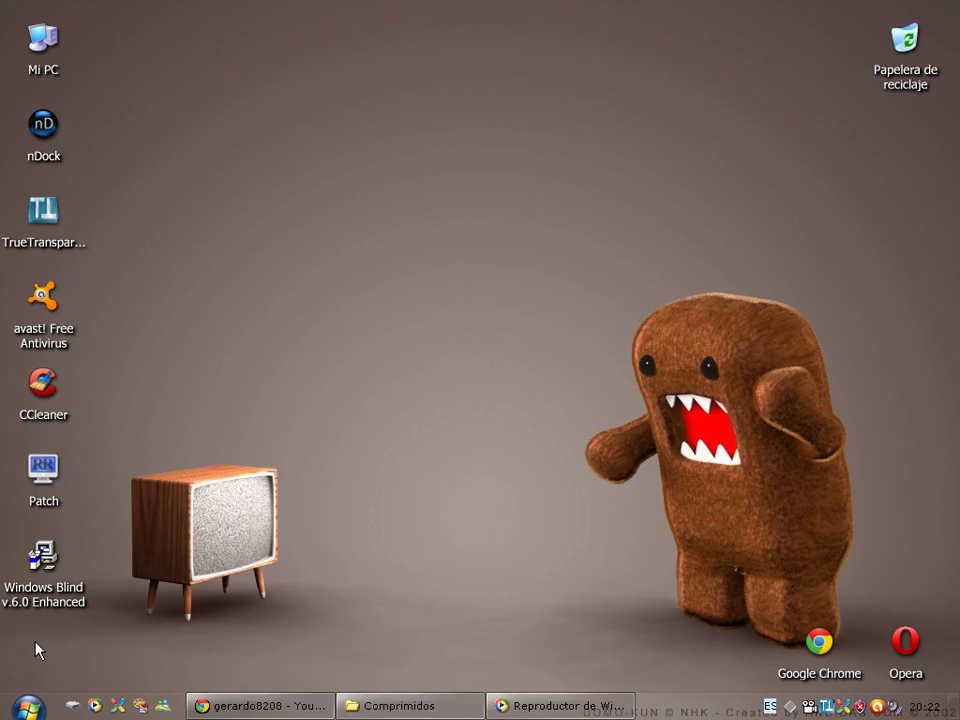
left_click_drag(12, 454, 80, 606)
left_click_drag(47, 475, 901, 63)
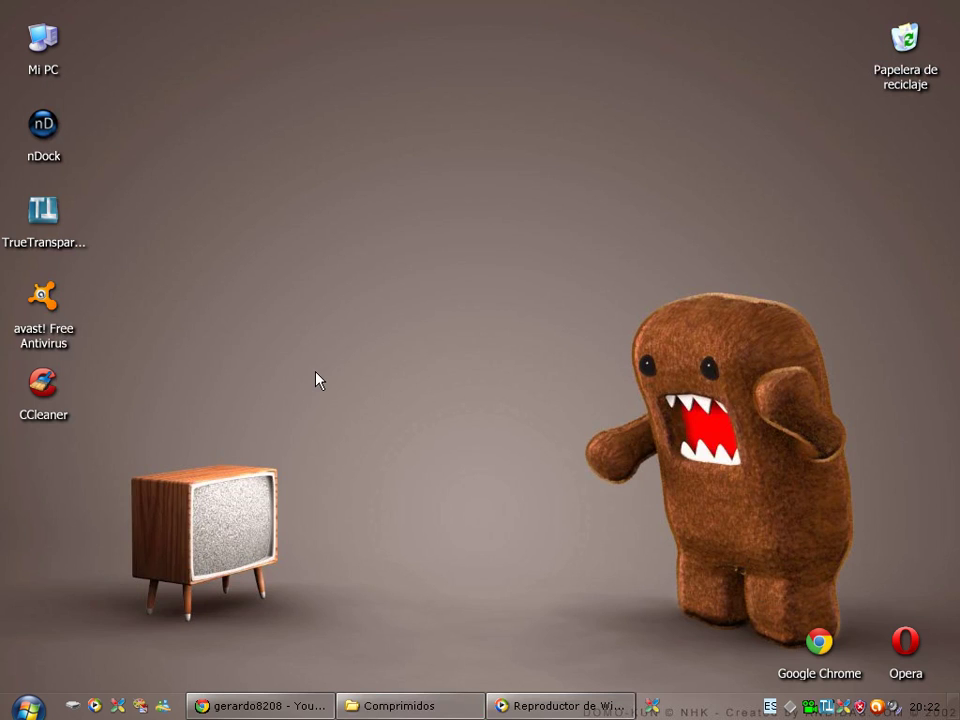
left_click_drag(120, 617, 241, 505)
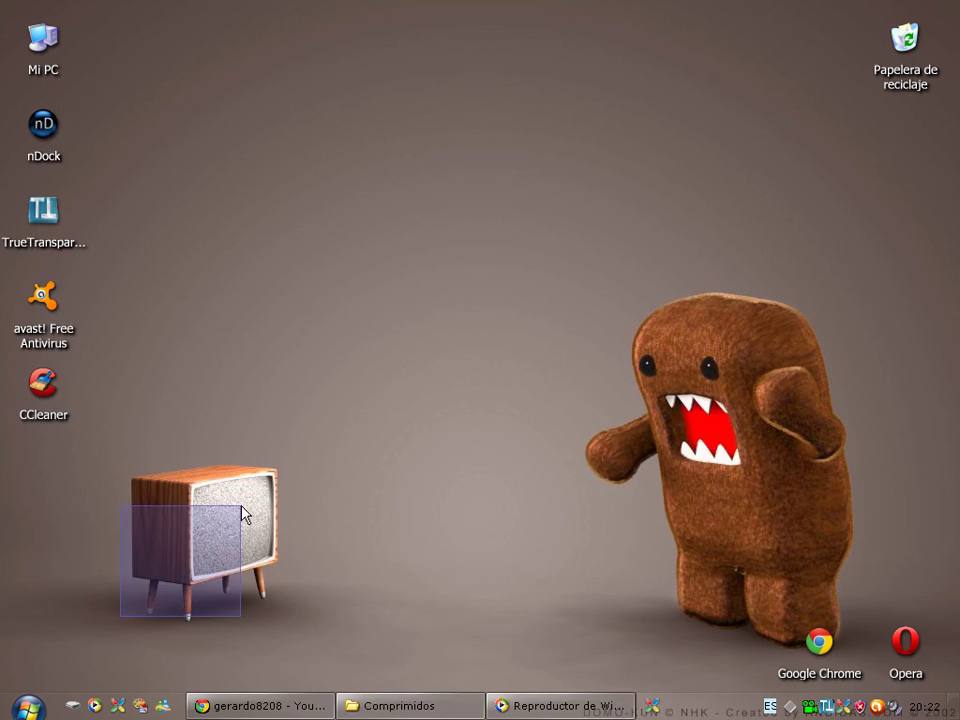
left_click_drag(671, 92, 303, 457)
left_click_drag(259, 387, 586, 190)
left_click_drag(666, 124, 433, 349)
left_click_drag(663, 165, 224, 441)
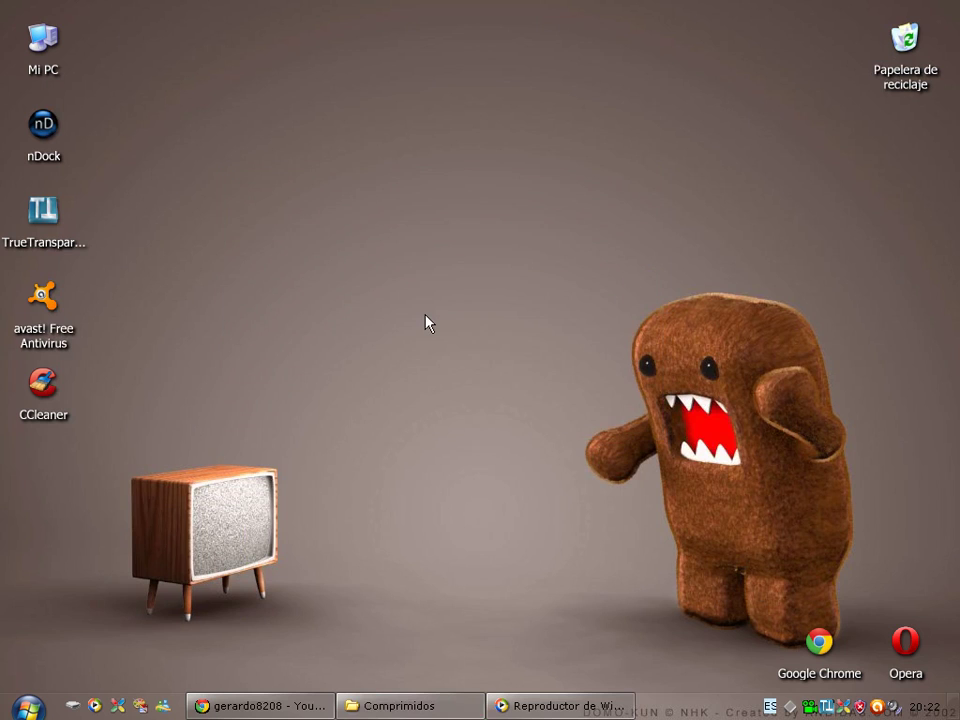